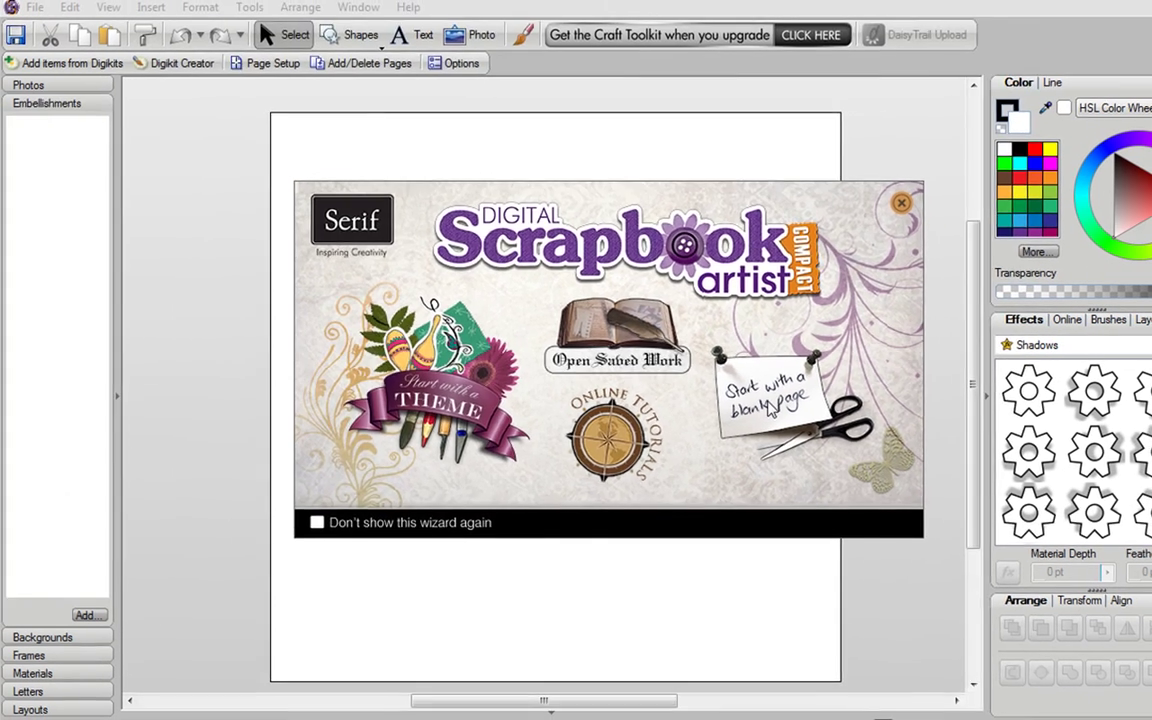
Start a new blank scrapbook, Scrapbook4, so the Digikit Browser opens.
{"action": "left_click", "coordinate": [818, 432]}
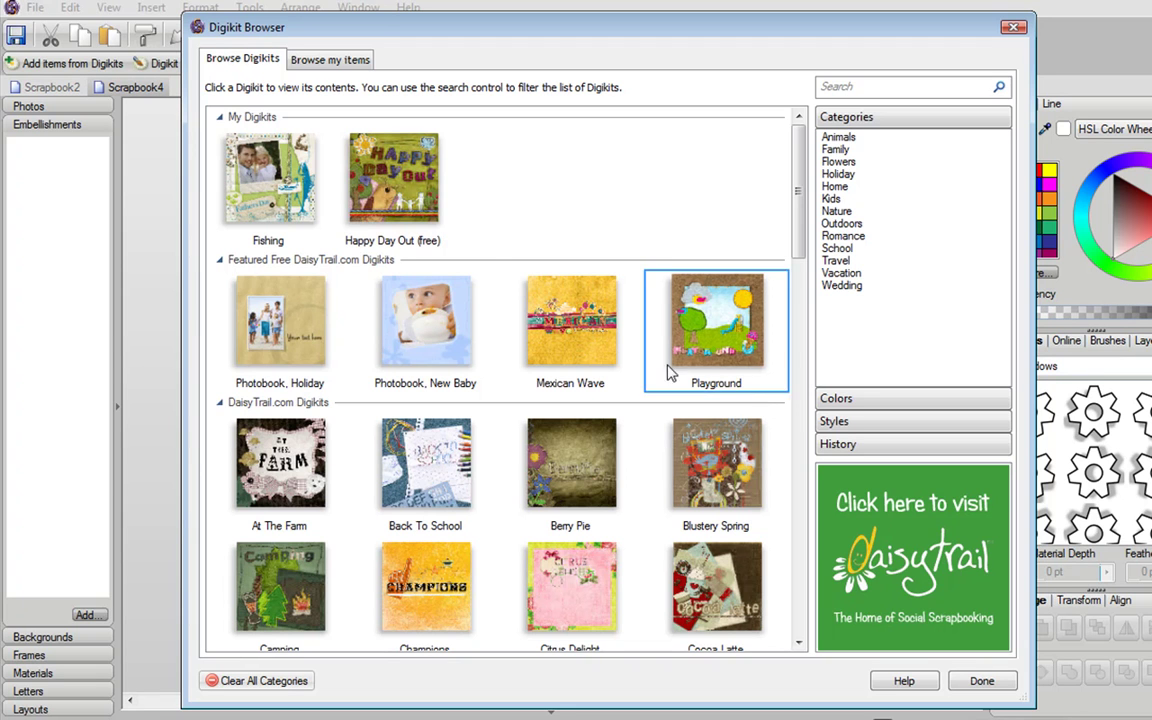
Add the entire Fishing Digikit, including the blue fish and green fish circle, then close the browser.
{"action": "left_click", "coordinate": [278, 190]}
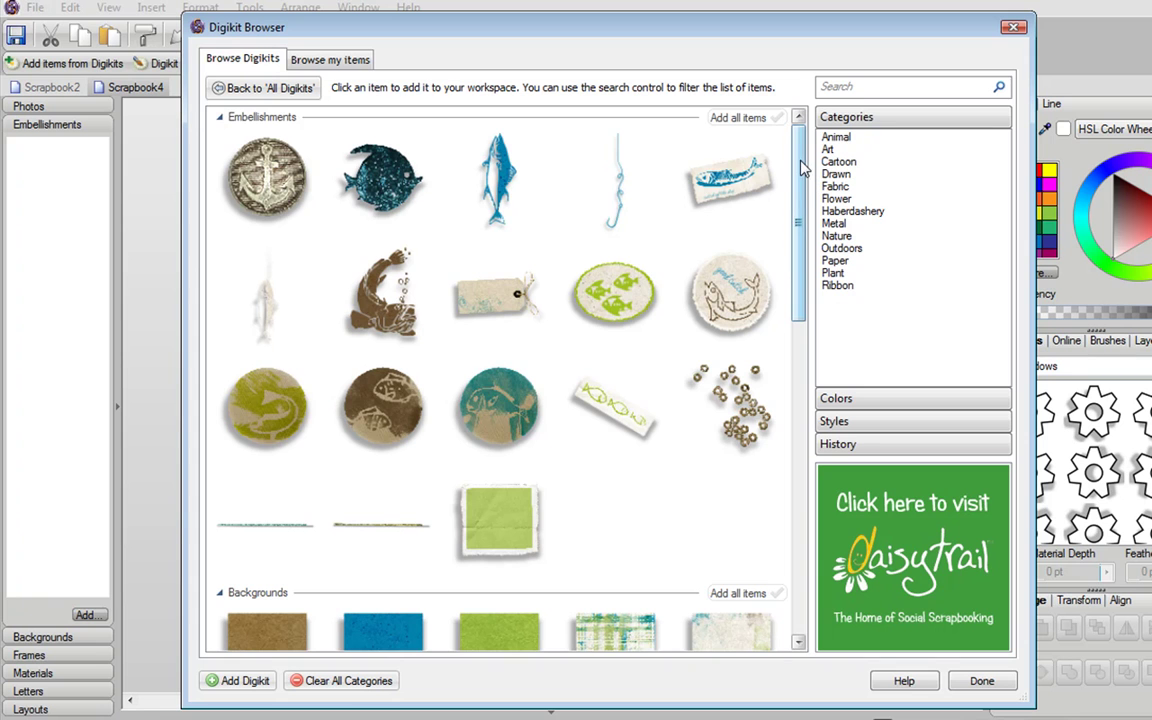
{"action": "mouse_move", "coordinate": [803, 168]}
{"action": "left_mouse_down"}
{"action": "mouse_move", "coordinate": [801, 258]}
{"action": "mouse_move", "coordinate": [815, 290]}
{"action": "mouse_move", "coordinate": [805, 370]}
{"action": "mouse_move", "coordinate": [797, 162]}
{"action": "left_mouse_up"}
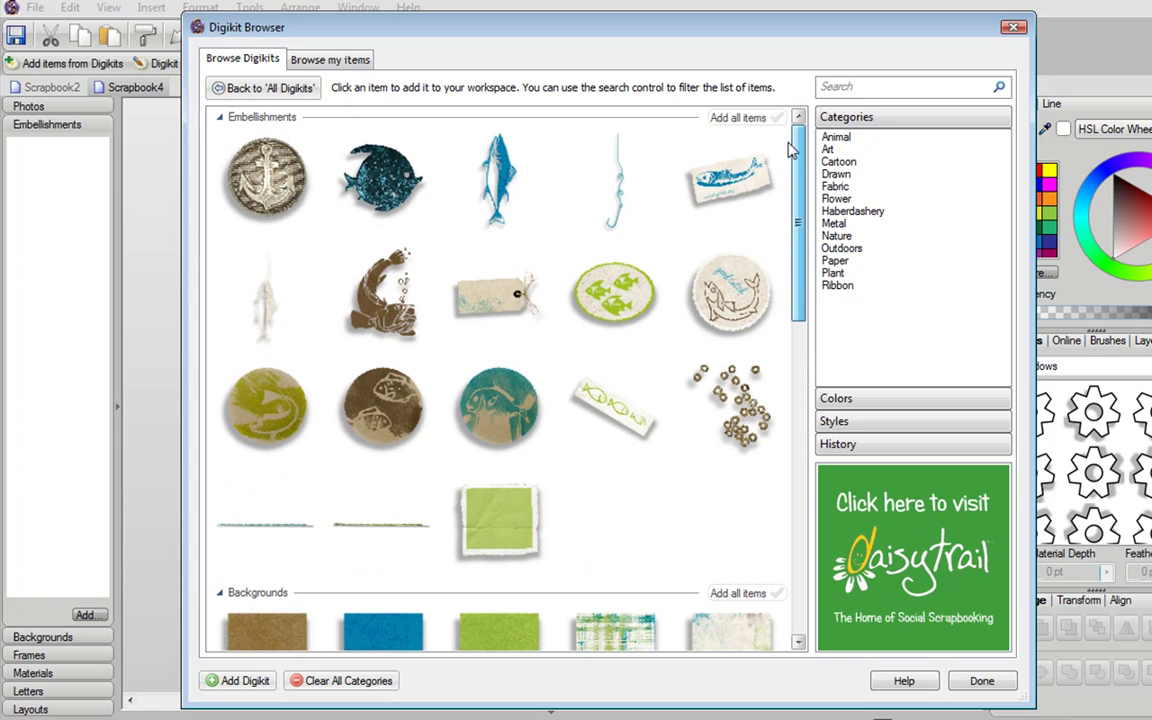
{"action": "left_click", "coordinate": [527, 202]}
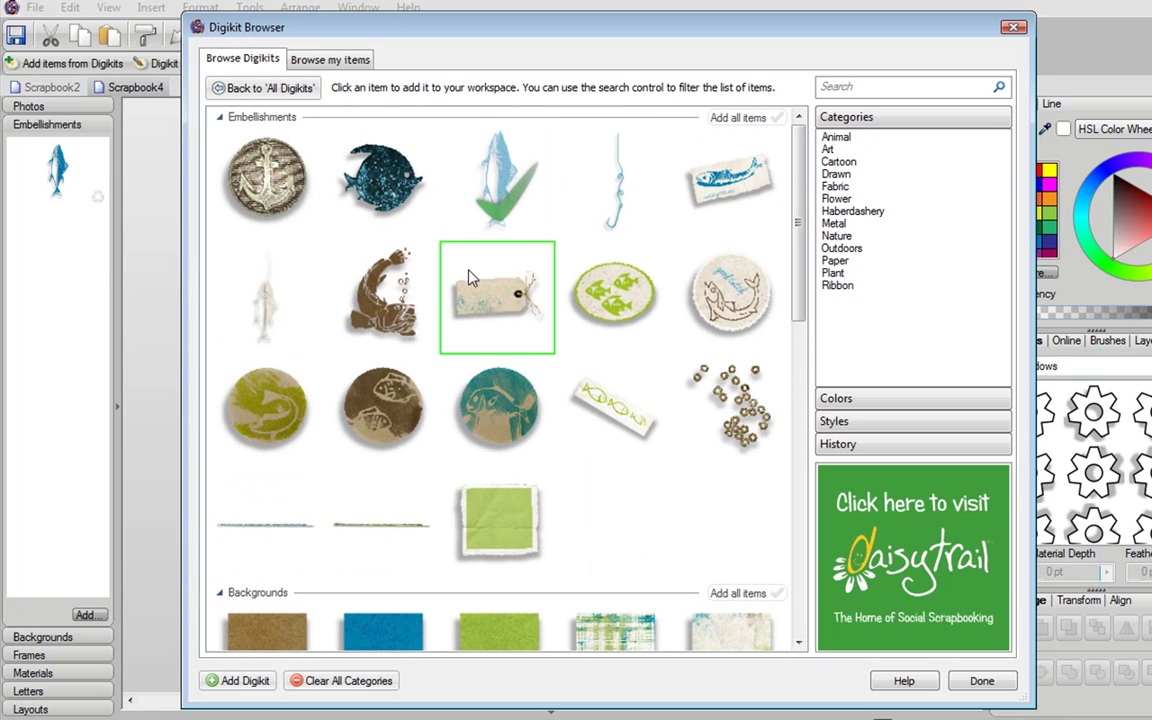
{"action": "left_click", "coordinate": [640, 300]}
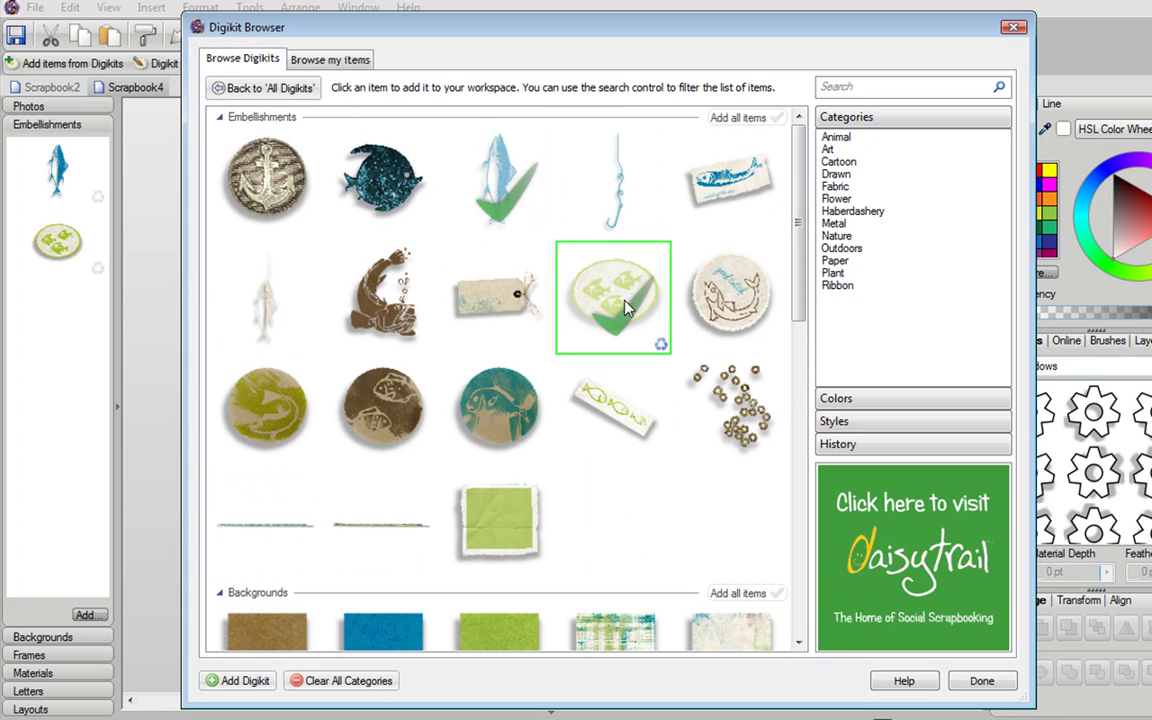
{"action": "left_click", "coordinate": [236, 683]}
{"action": "left_click", "coordinate": [998, 688]}
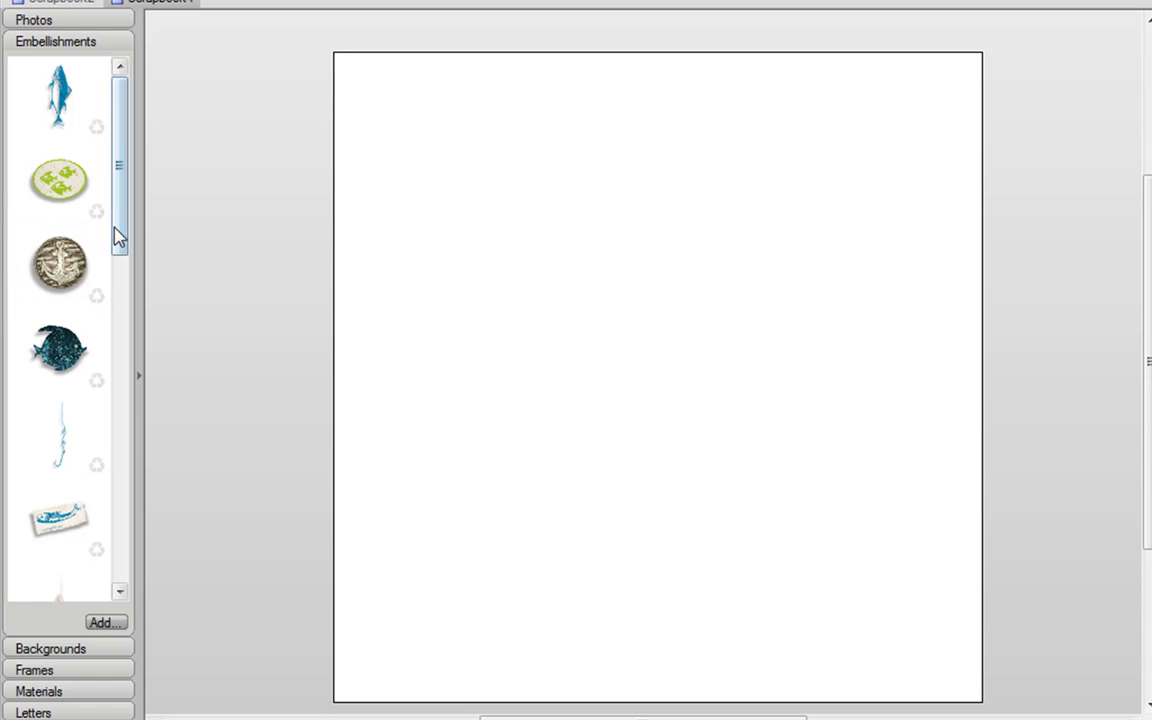
Apply the brown crinkled kraft paper from the Backgrounds tab to the whole page.
{"action": "left_click_drag", "start_coordinate": [118, 212], "coordinate": [110, 385]}
{"action": "left_click", "coordinate": [62, 650]}
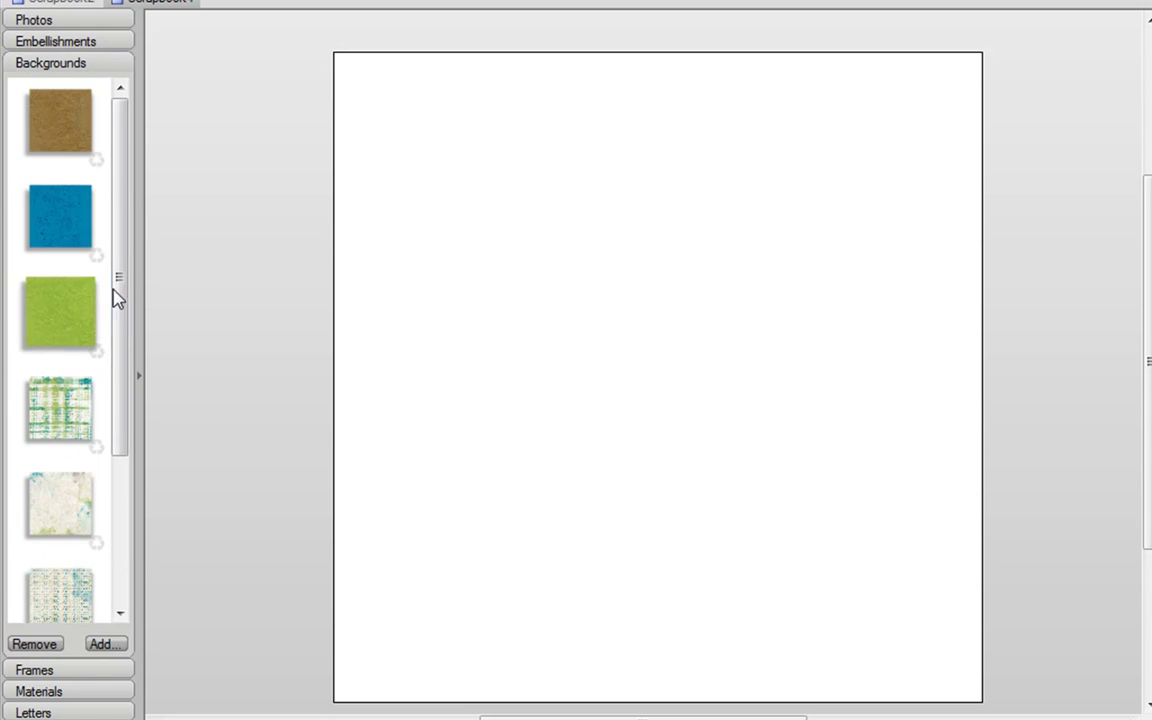
{"action": "left_click_drag", "start_coordinate": [113, 298], "coordinate": [72, 674]}
{"action": "left_click", "coordinate": [72, 674]}
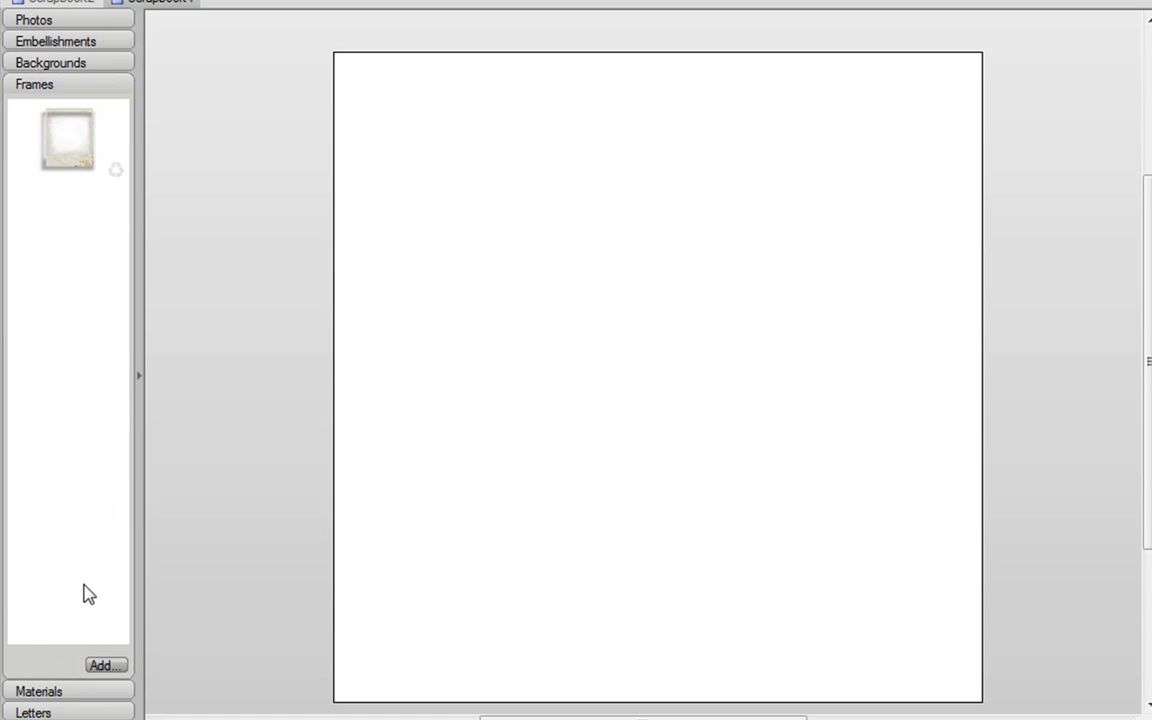
{"action": "left_click", "coordinate": [65, 66]}
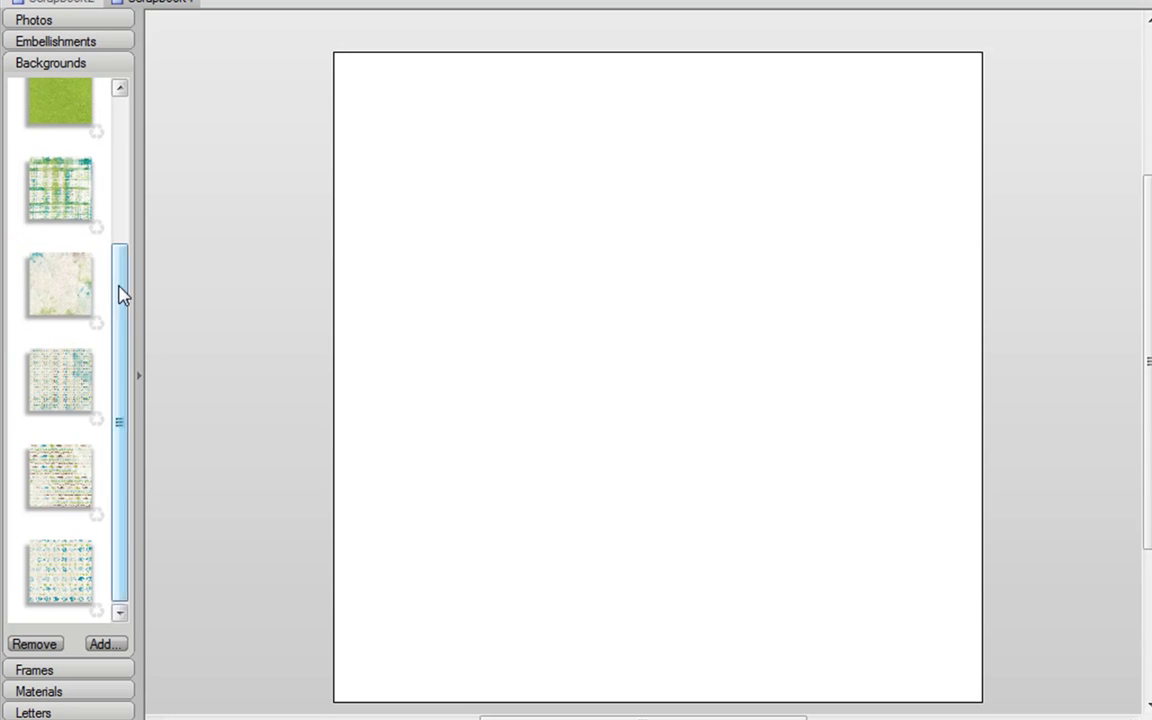
{"action": "left_click_drag", "start_coordinate": [121, 296], "coordinate": [656, 316]}
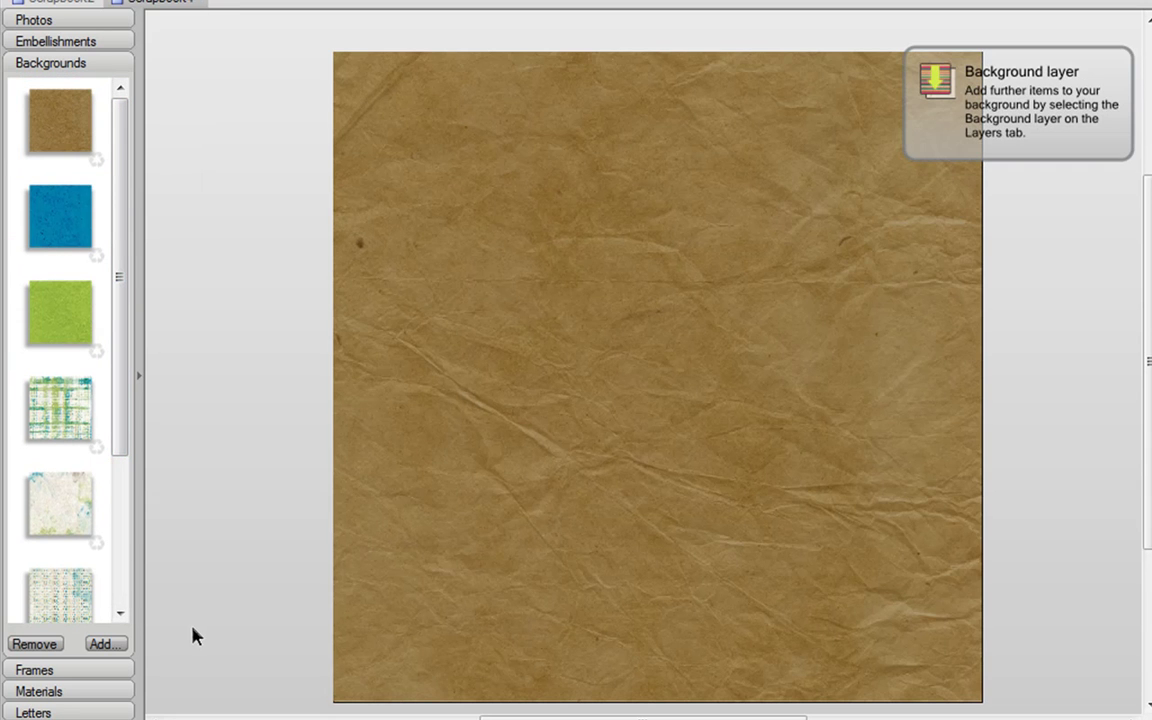
Drop the polaroid frame onto the page, enlarge it, and rotate it about 9.9°.
{"action": "left_click", "coordinate": [88, 677]}
{"action": "left_click_drag", "start_coordinate": [88, 168], "coordinate": [519, 403]}
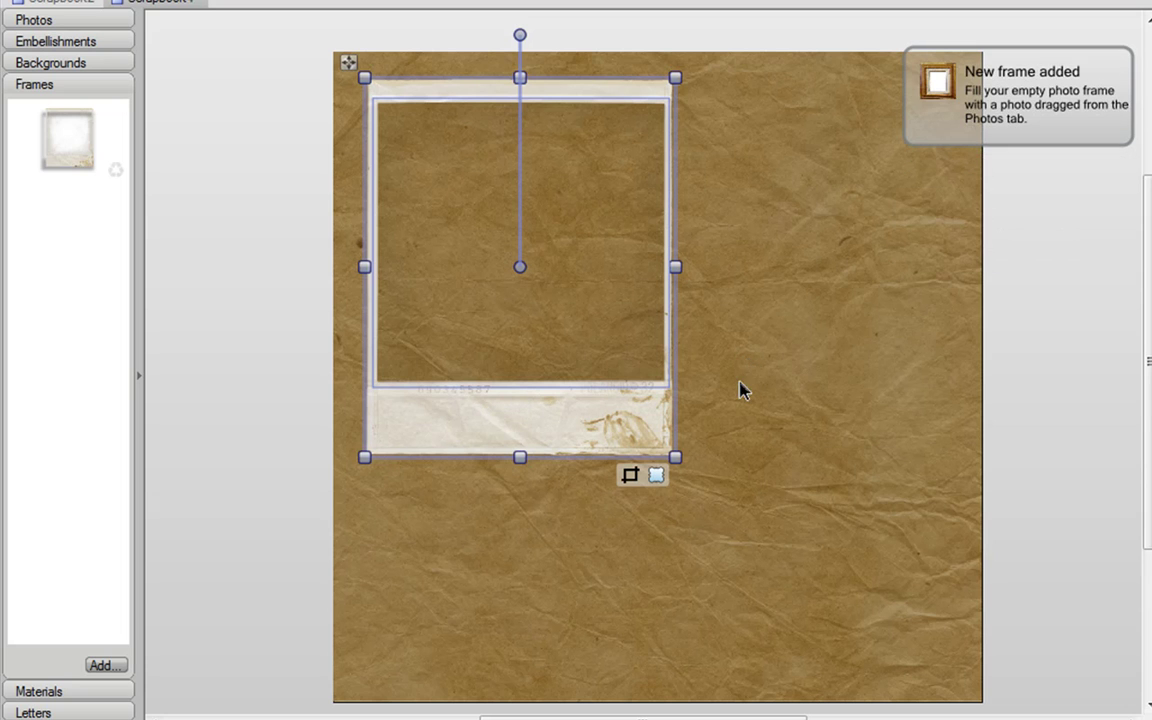
{"action": "left_click_drag", "start_coordinate": [675, 458], "coordinate": [780, 583]}
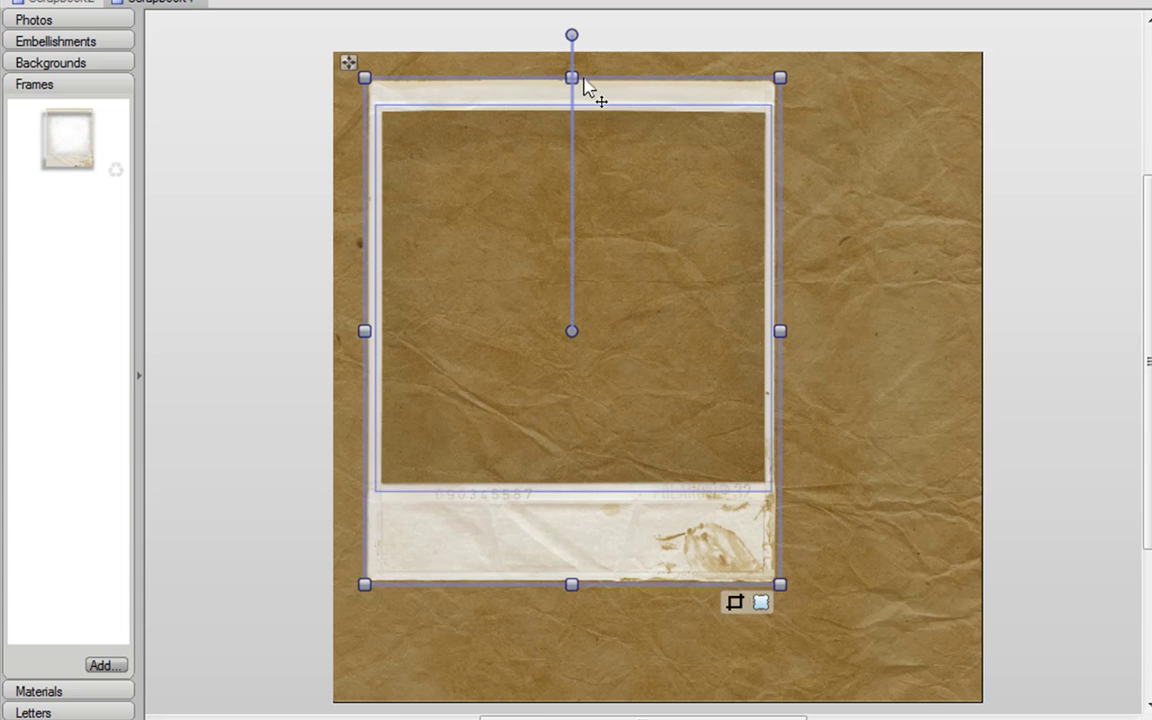
{"action": "mouse_move", "coordinate": [572, 38]}
{"action": "left_mouse_down"}
{"action": "mouse_move", "coordinate": [617, 36]}
{"action": "mouse_move", "coordinate": [521, 36]}
{"action": "left_mouse_up"}
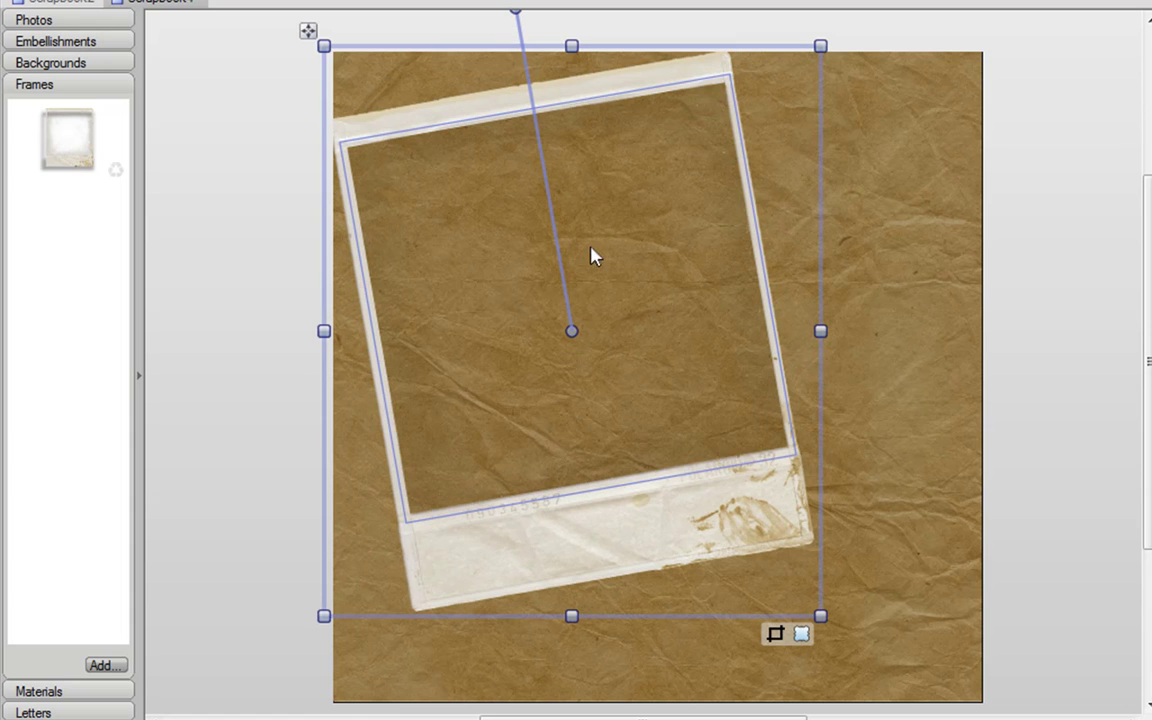
{"action": "left_click", "coordinate": [893, 594]}
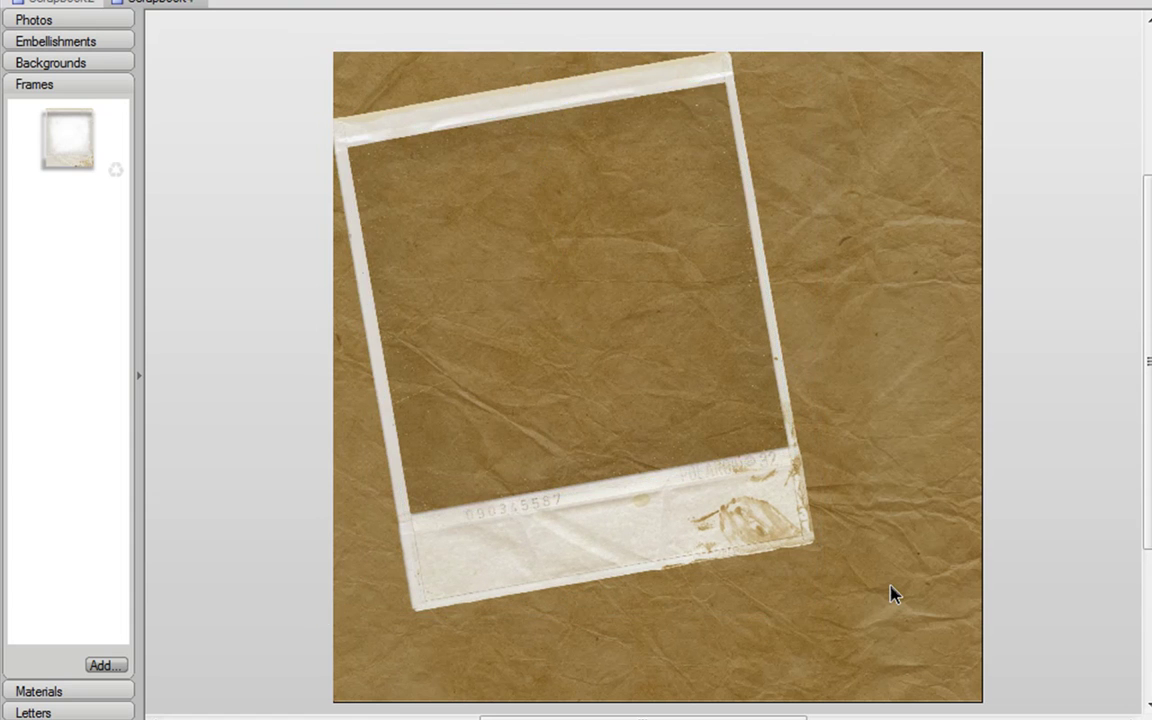
Import the father-and-son fishing photo and drop it into the polaroid frame.
{"action": "left_click", "coordinate": [40, 20]}
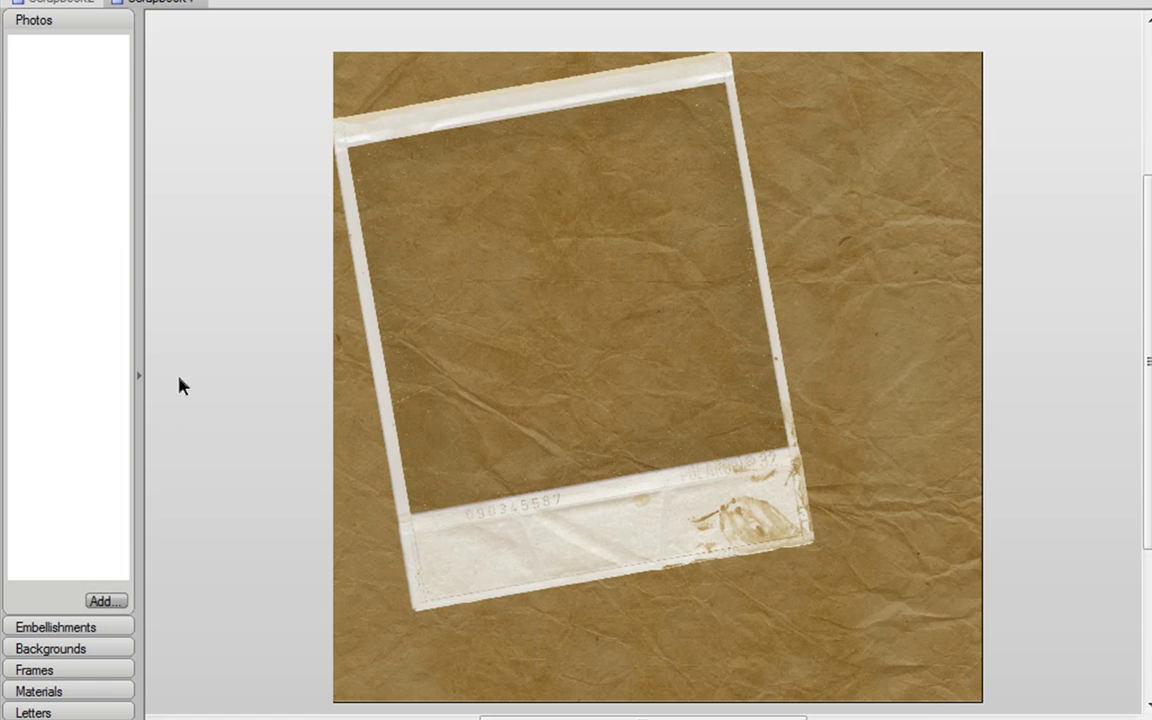
{"action": "left_click", "coordinate": [101, 601]}
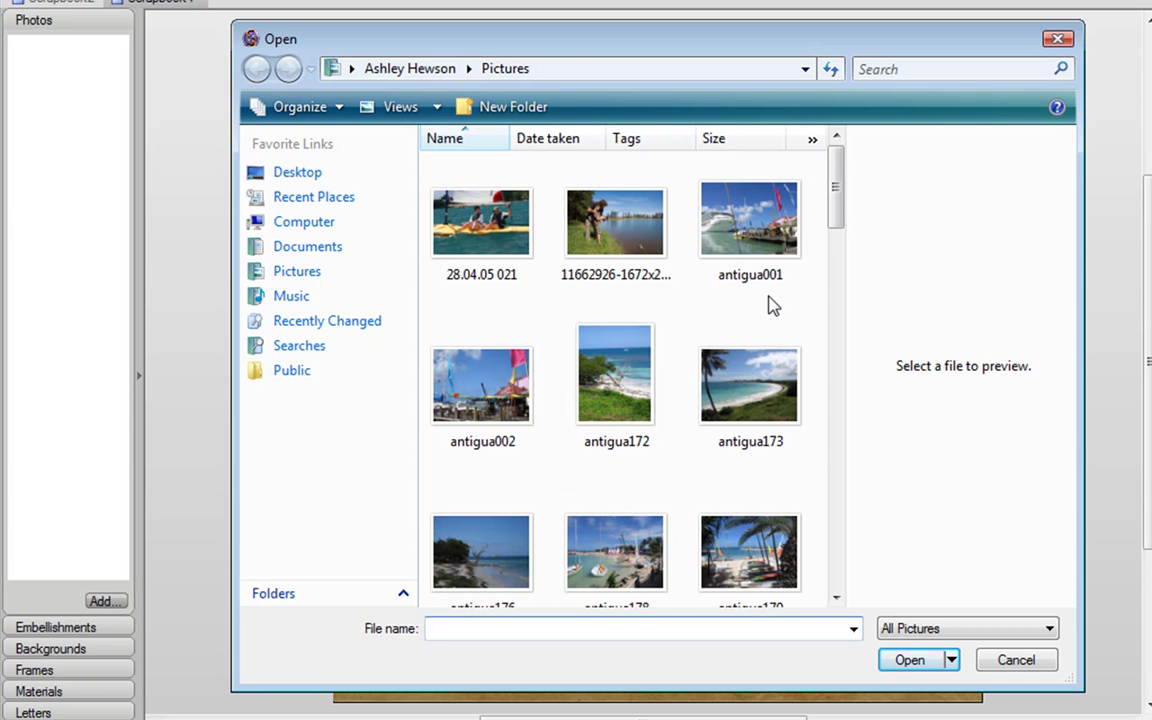
{"action": "left_click", "coordinate": [617, 250]}
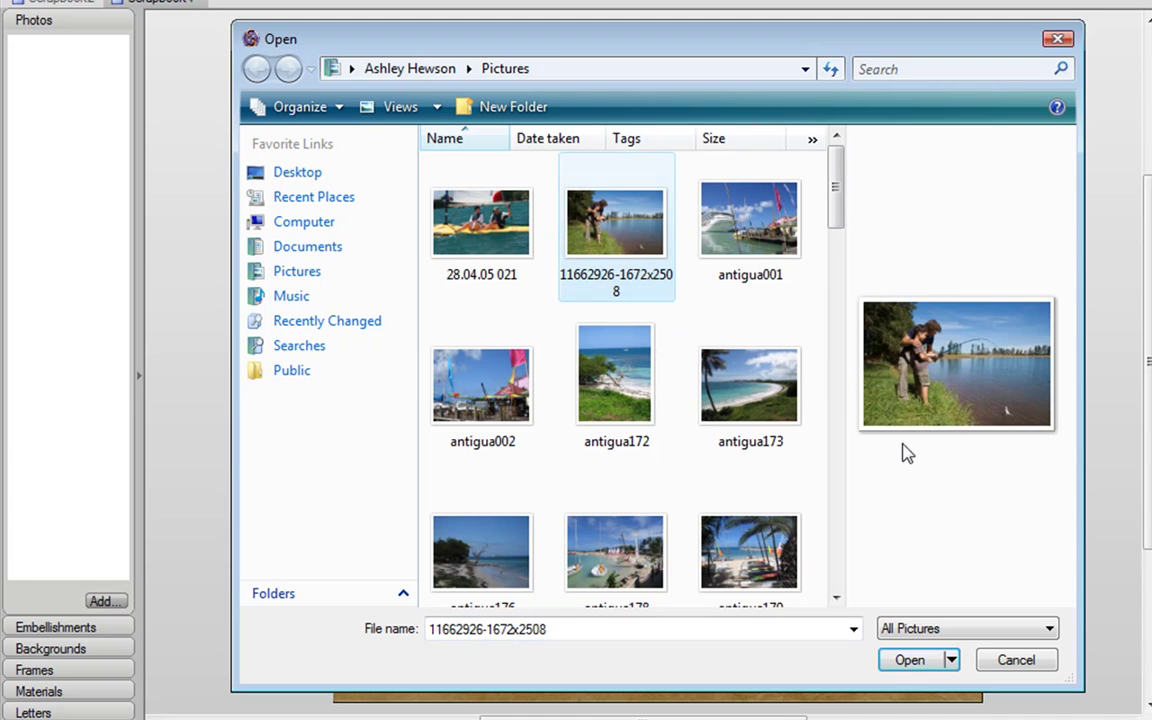
{"action": "left_click", "coordinate": [912, 660]}
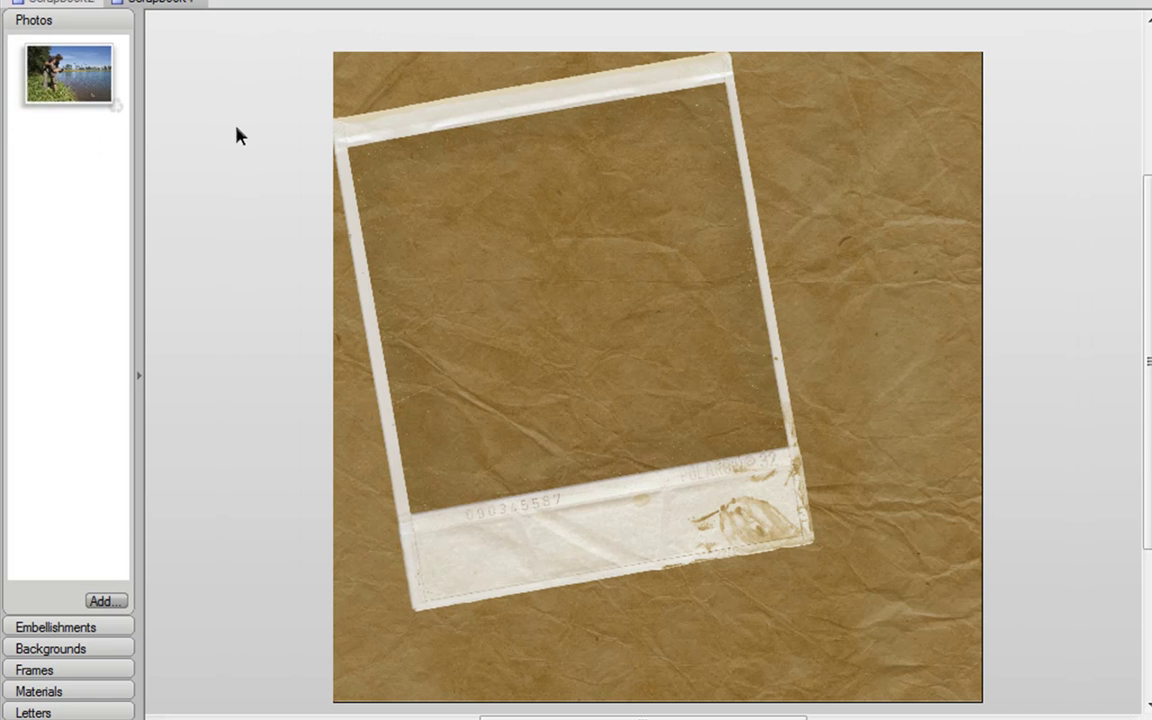
{"action": "left_click_drag", "start_coordinate": [77, 93], "coordinate": [577, 307]}
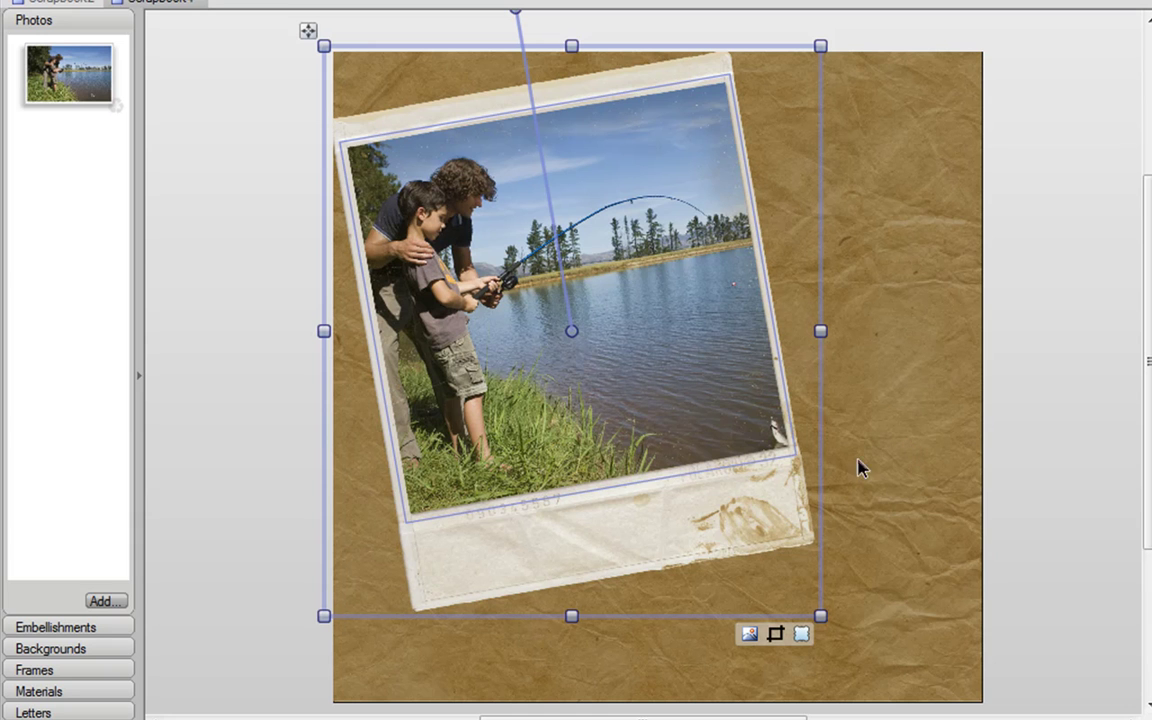
Place the fish tag, brass ring brads and teal fish circle from the Embellishments tab around the photo.
{"action": "left_click", "coordinate": [56, 627]}
{"action": "left_click_drag", "start_coordinate": [116, 373], "coordinate": [116, 267]}
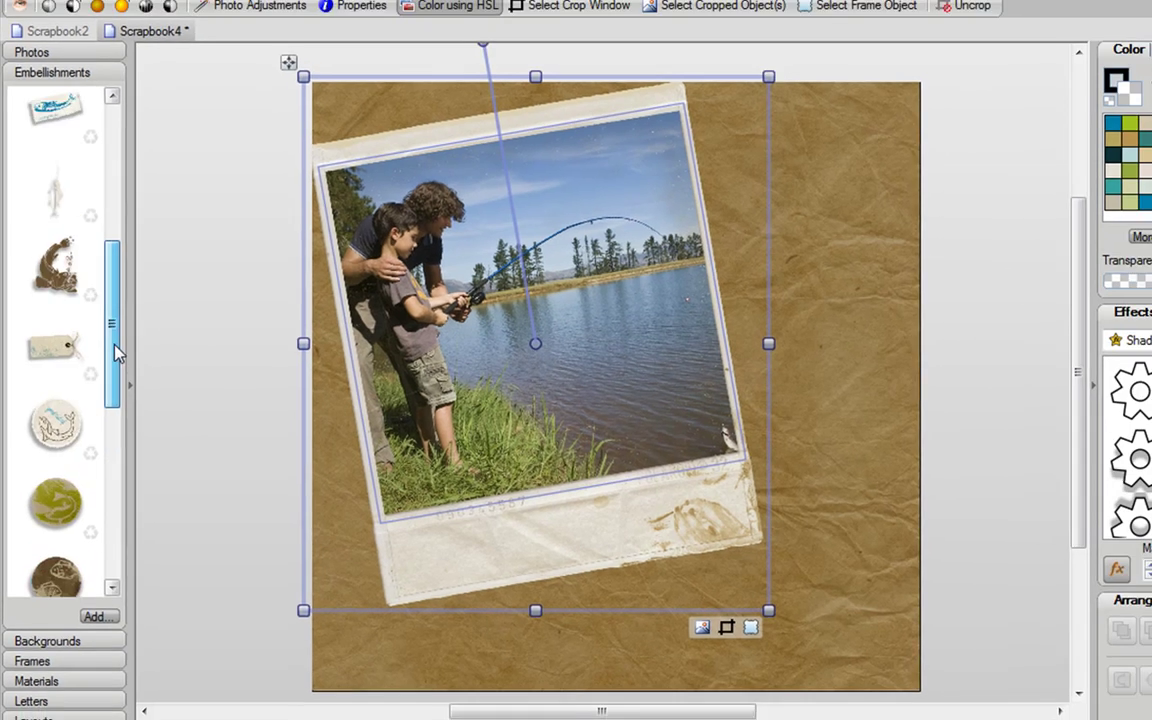
{"action": "left_click_drag", "start_coordinate": [61, 360], "coordinate": [578, 492]}
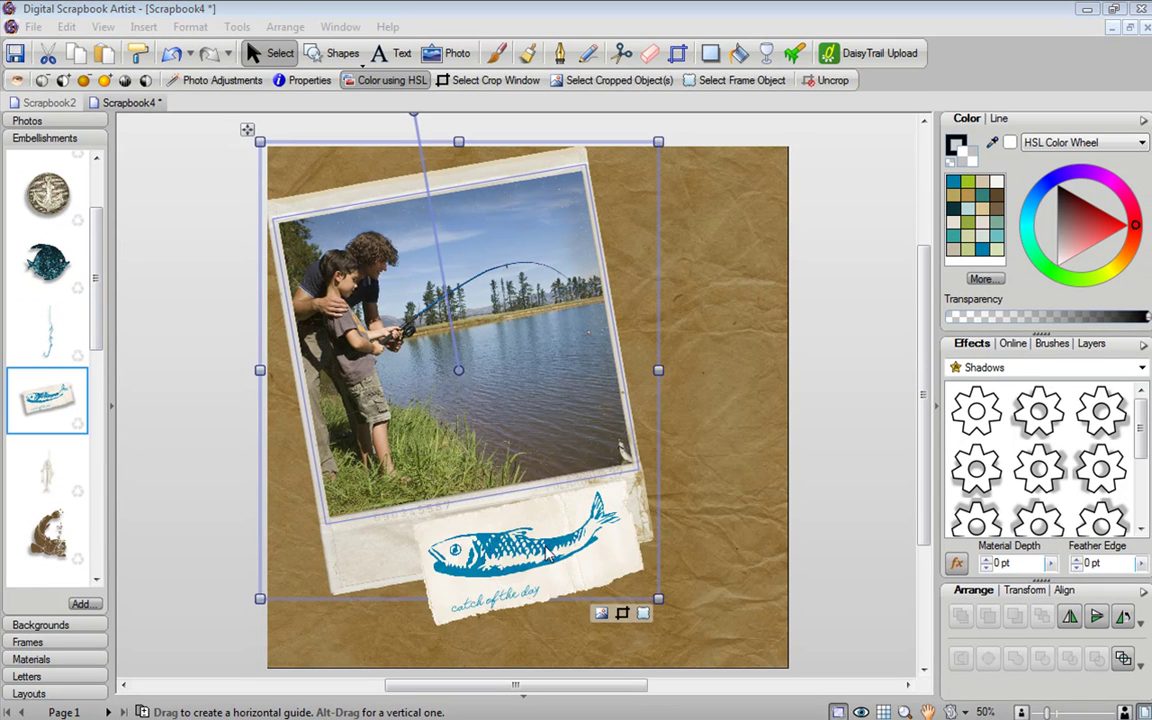
{"action": "left_click_drag", "start_coordinate": [535, 555], "coordinate": [618, 493]}
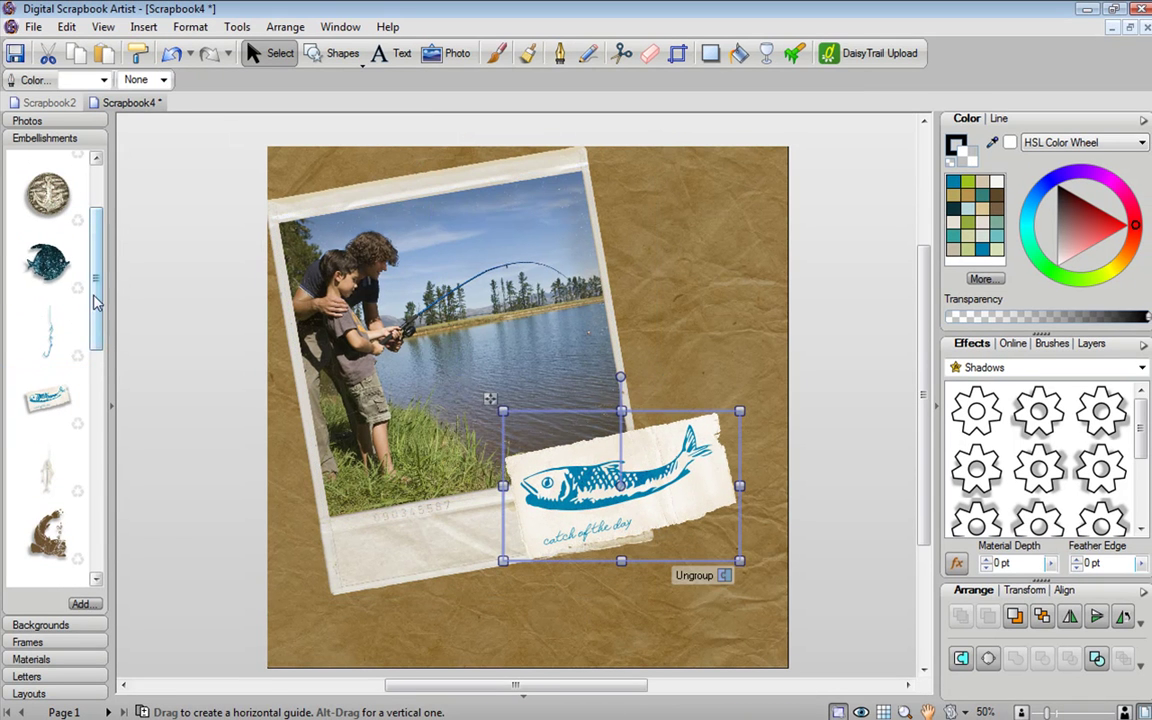
{"action": "left_click_drag", "start_coordinate": [97, 303], "coordinate": [97, 495]}
{"action": "left_click_drag", "start_coordinate": [47, 425], "coordinate": [647, 319]}
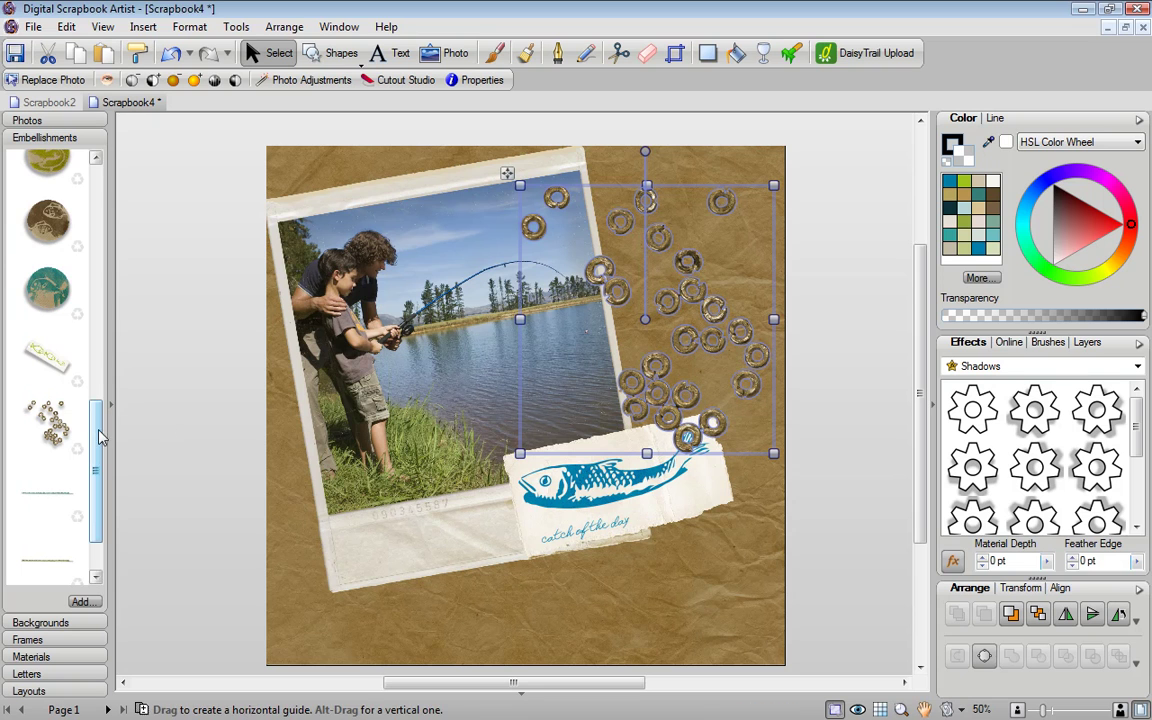
{"action": "left_click_drag", "start_coordinate": [47, 288], "coordinate": [717, 594]}
{"action": "scroll", "coordinate": [72, 515], "scroll_direction": "down", "scroll_amount": 1}
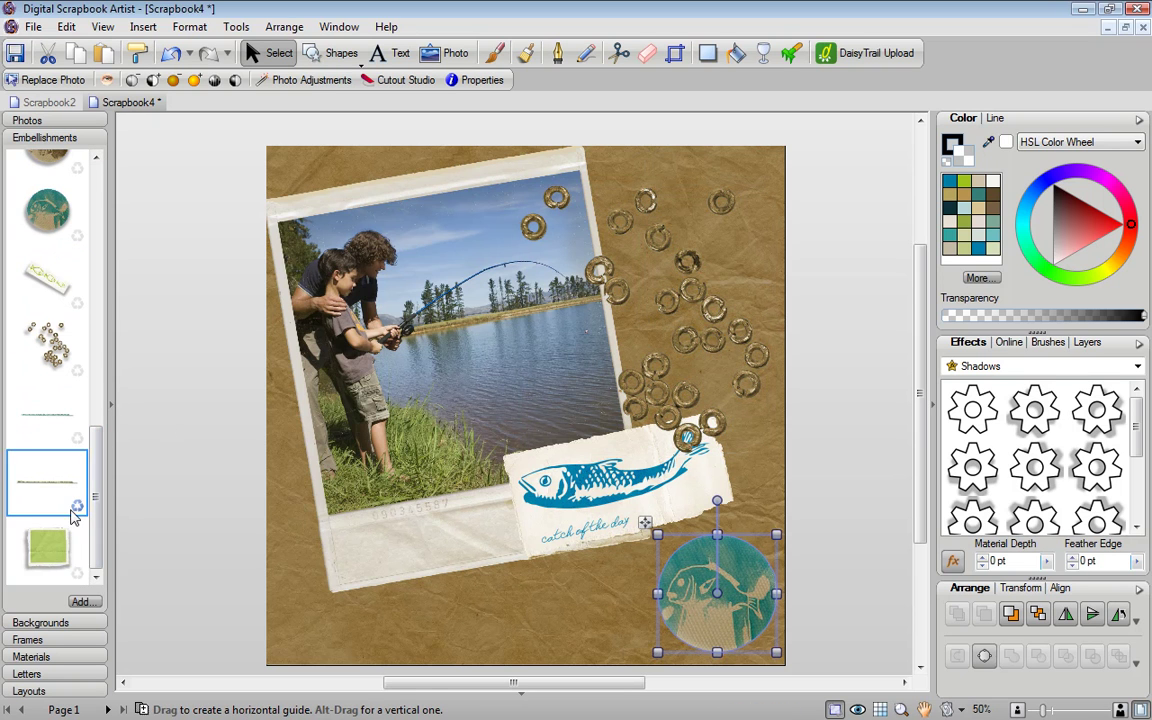
Add the green paper, enlarge it, tilt it about 6.5°, and send it behind the photo.
{"action": "left_click_drag", "start_coordinate": [47, 547], "coordinate": [514, 442]}
{"action": "left_click_drag", "start_coordinate": [638, 494], "coordinate": [764, 630]}
{"action": "left_click_drag", "start_coordinate": [527, 122], "coordinate": [498, 138]}
{"action": "left_click_drag", "start_coordinate": [565, 324], "coordinate": [560, 316]}
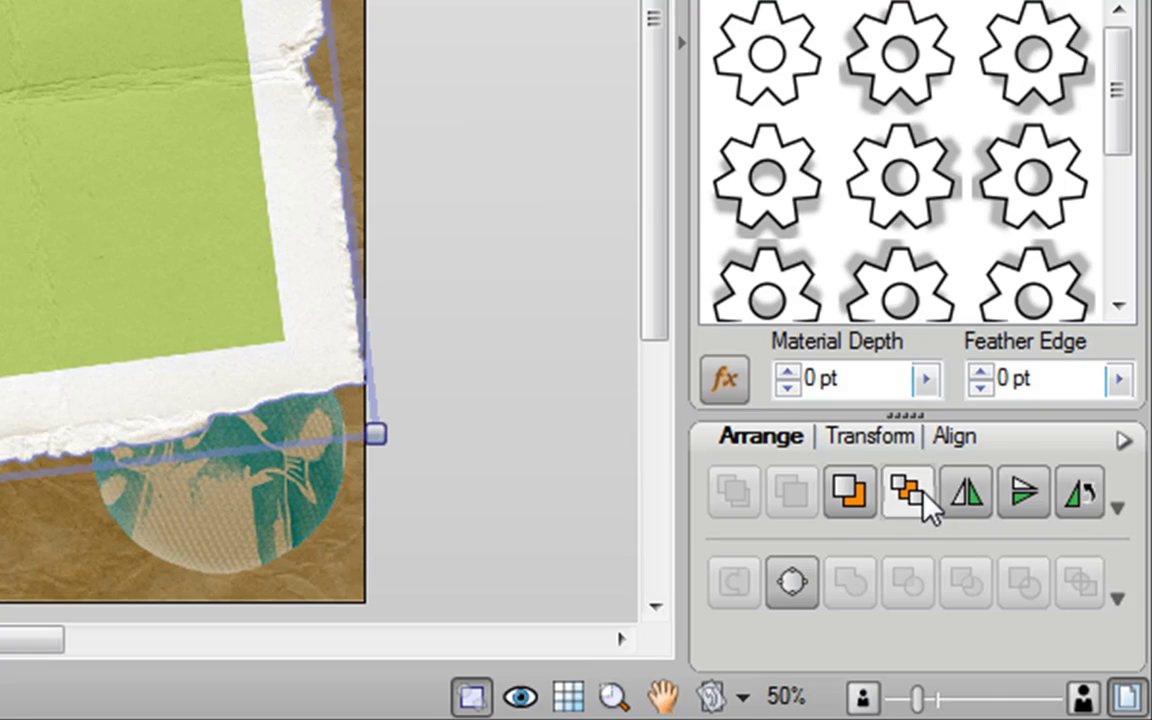
{"action": "left_click", "coordinate": [920, 492]}
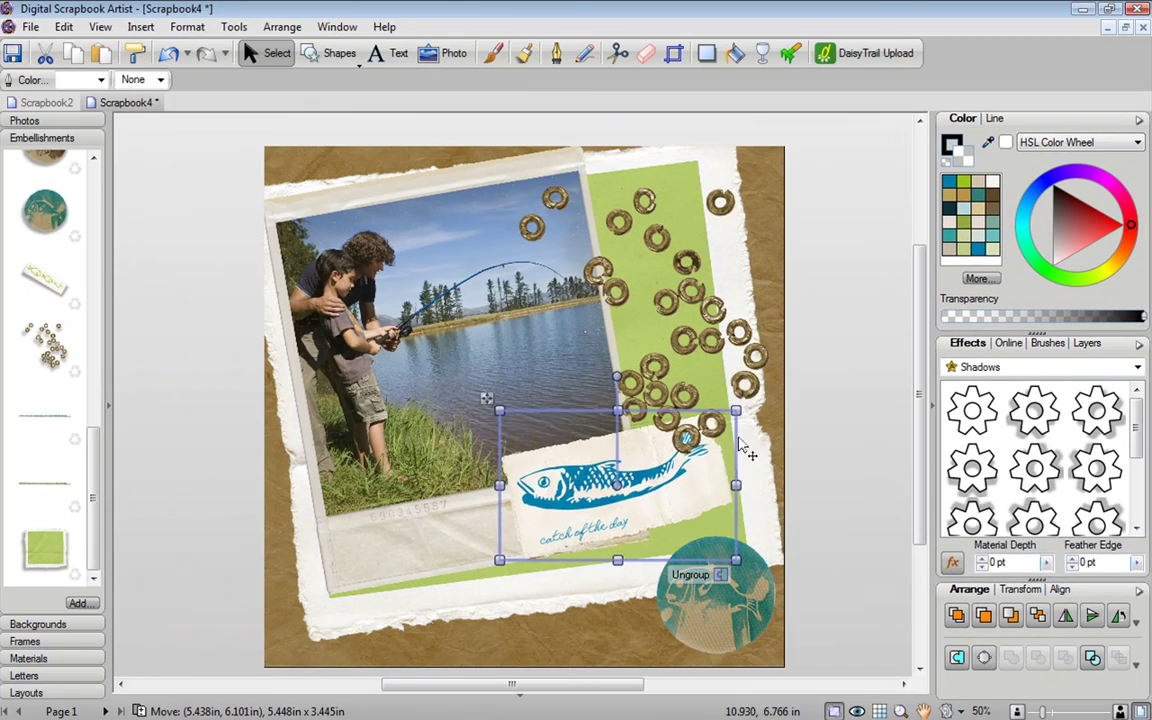
Shrink the fish label proportionally and shift it to the right.
{"action": "left_click_drag", "start_coordinate": [736, 410], "coordinate": [683, 446]}
{"action": "left_click_drag", "start_coordinate": [652, 513], "coordinate": [716, 515]}
{"action": "left_click", "coordinate": [841, 507]}
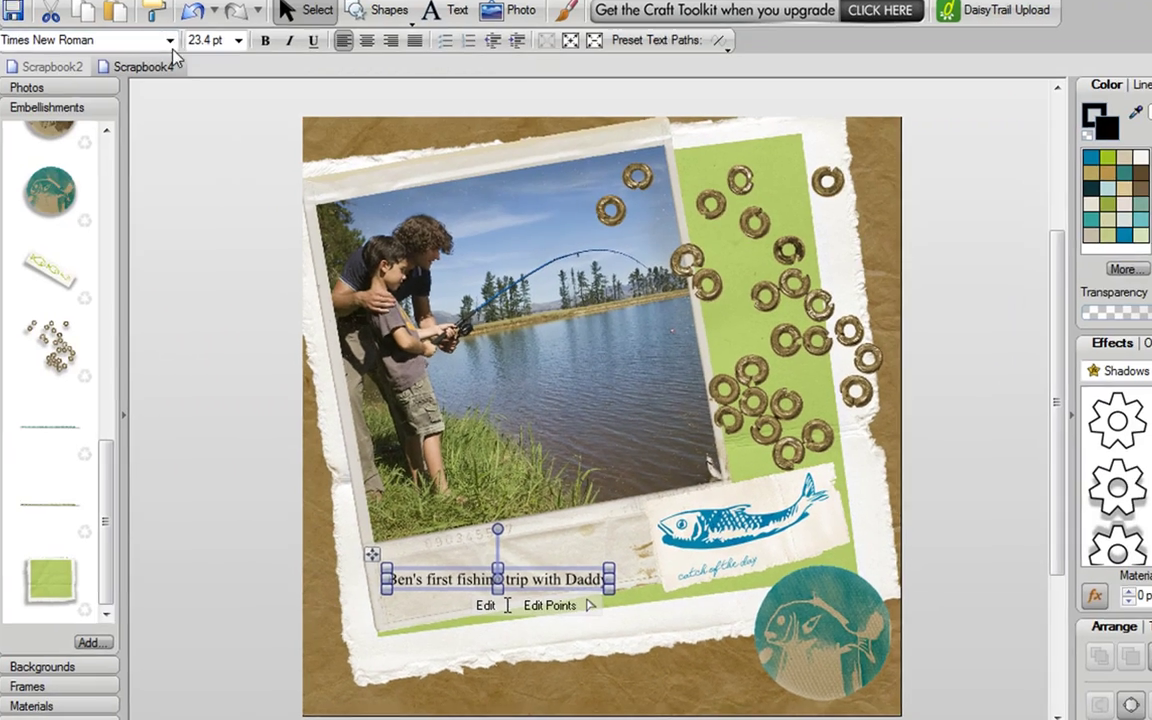
Set the fishing-trip caption's font to Sandscript BTN.
{"action": "left_click", "coordinate": [173, 45]}
{"action": "left_click", "coordinate": [166, 137]}
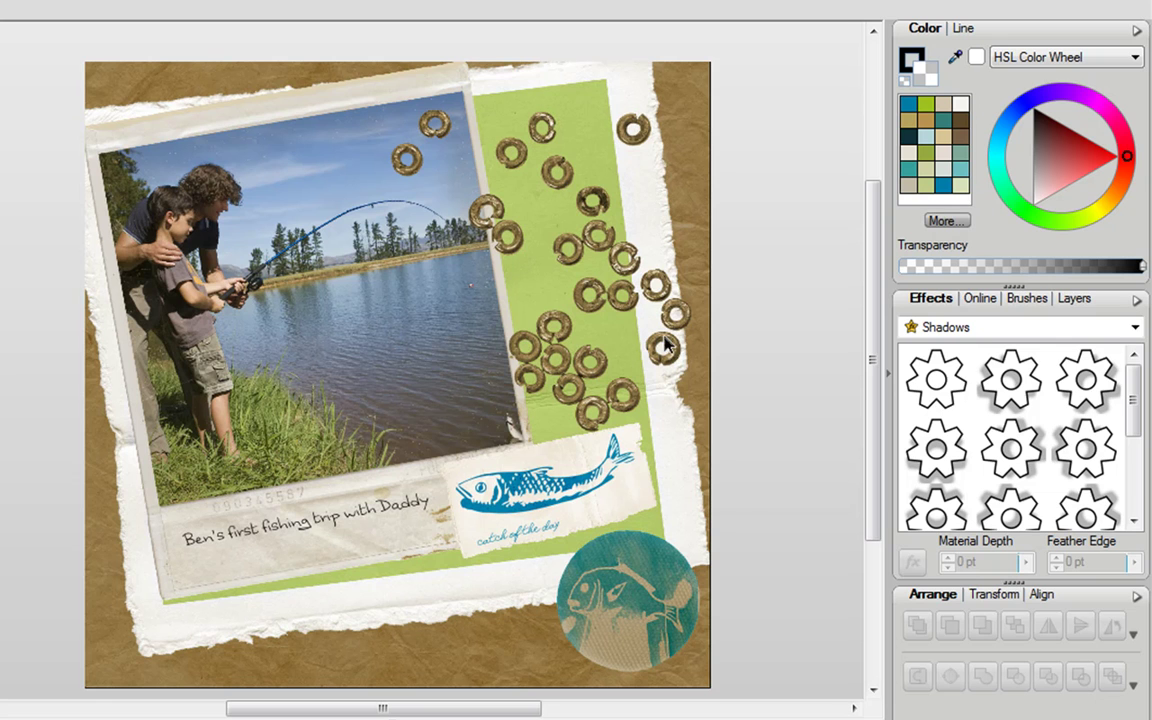
Give the rings, fish label, round fish stamp and torn paper frame Bottom Right drop shadows.
{"action": "left_click", "coordinate": [628, 312]}
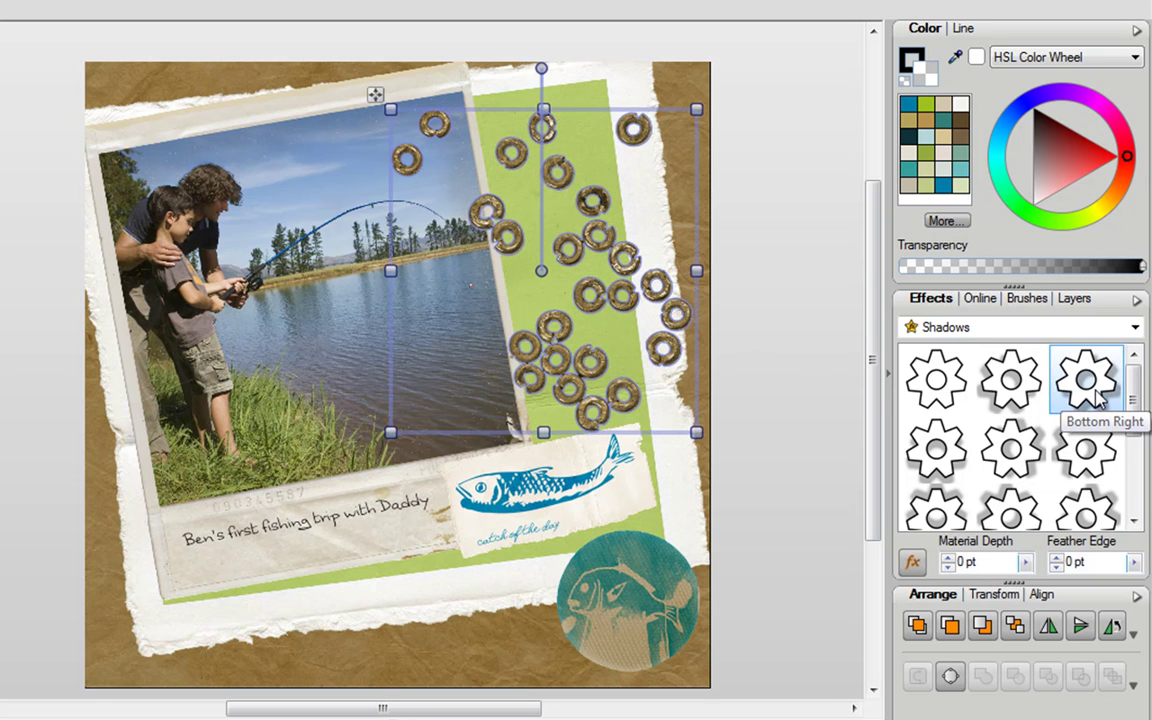
{"action": "left_click", "coordinate": [648, 470]}
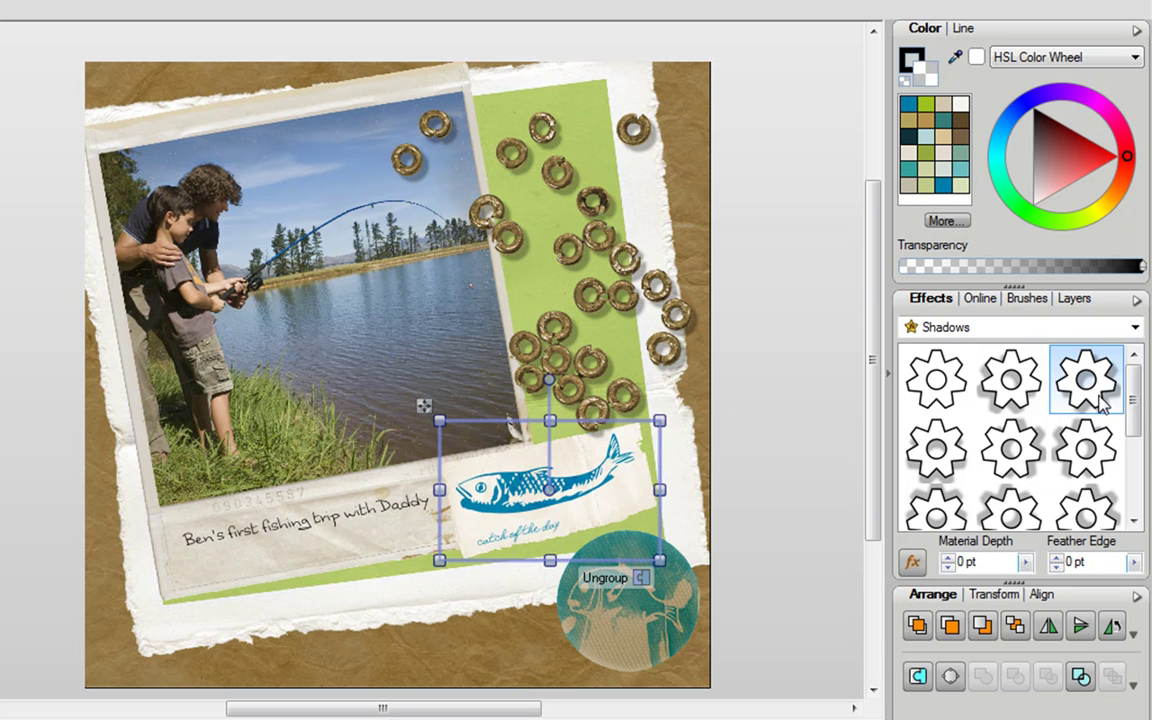
{"action": "left_click", "coordinate": [673, 617]}
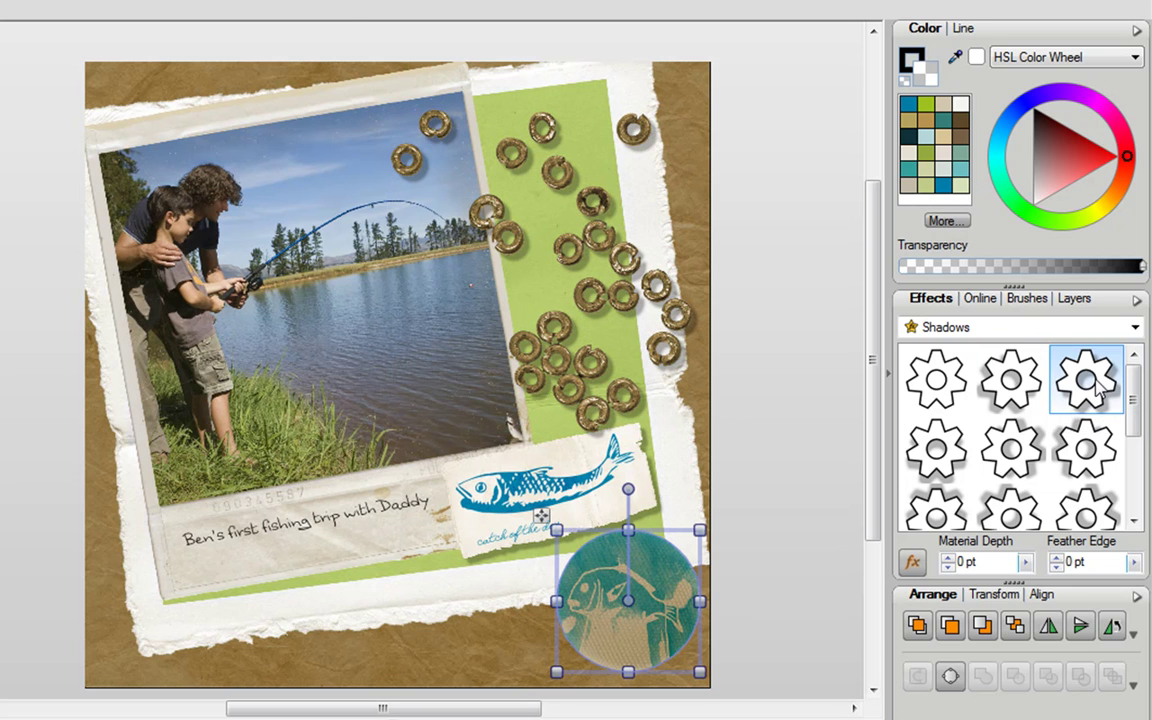
{"action": "left_click", "coordinate": [700, 424]}
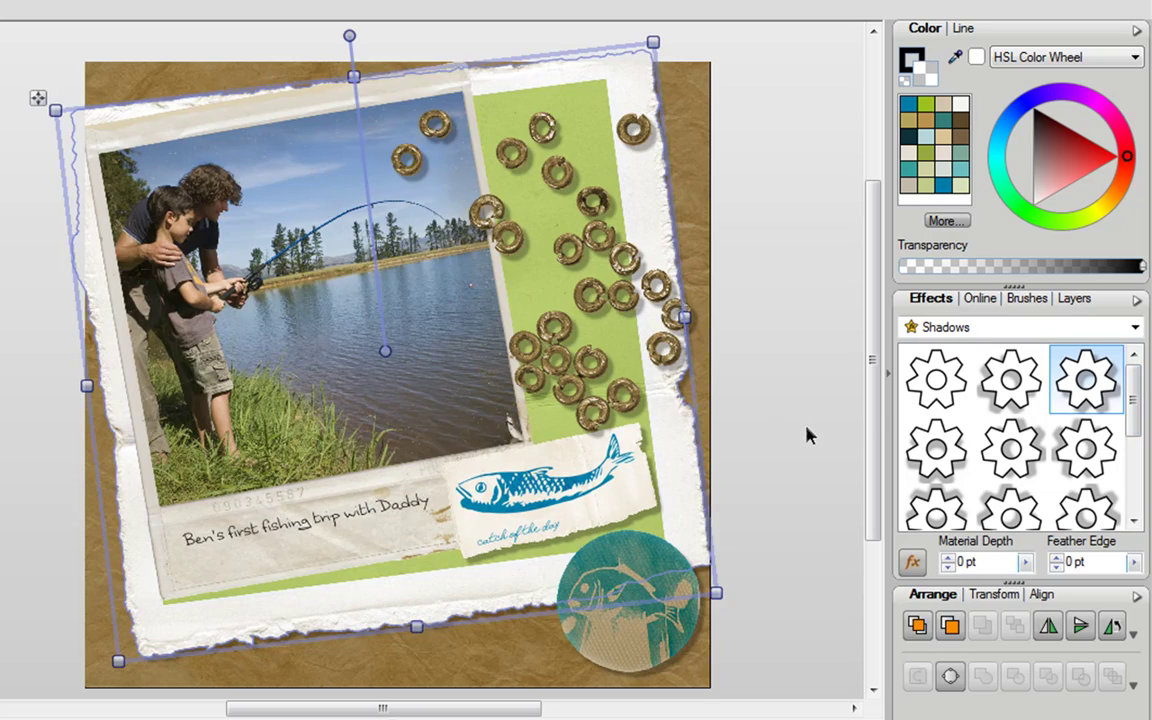
Deselect the frame and browse the Global brush collection in the Brushes tab.
{"action": "left_click", "coordinate": [806, 434]}
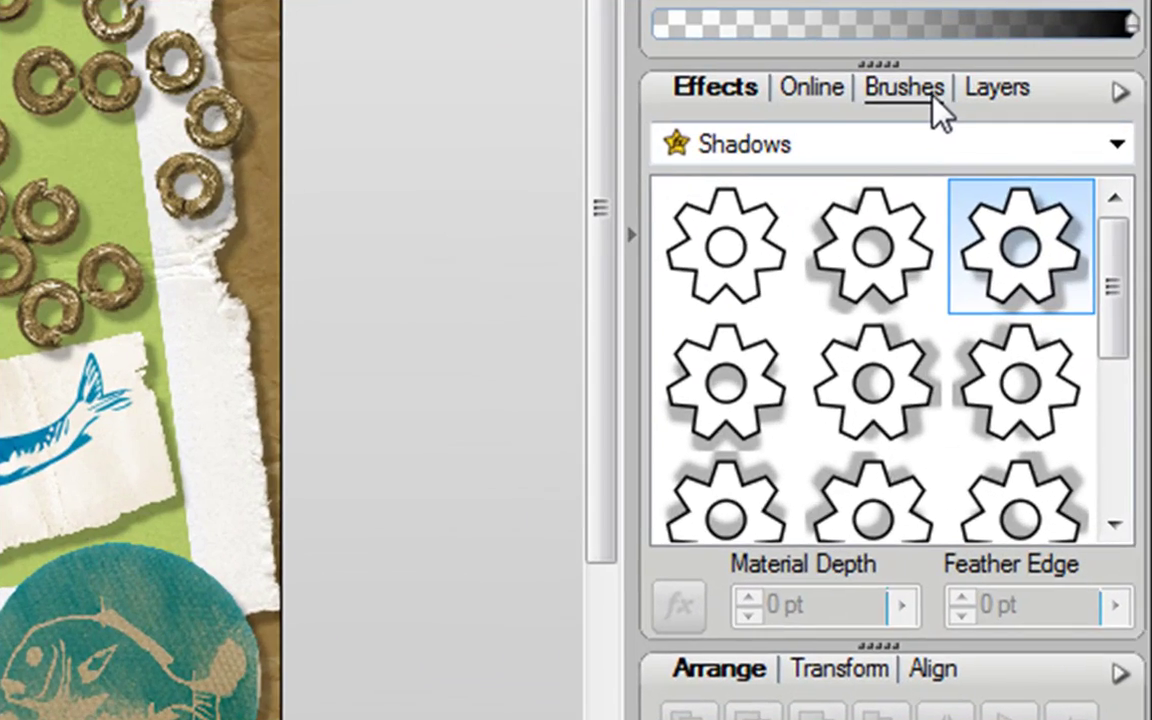
{"action": "left_click", "coordinate": [1040, 302]}
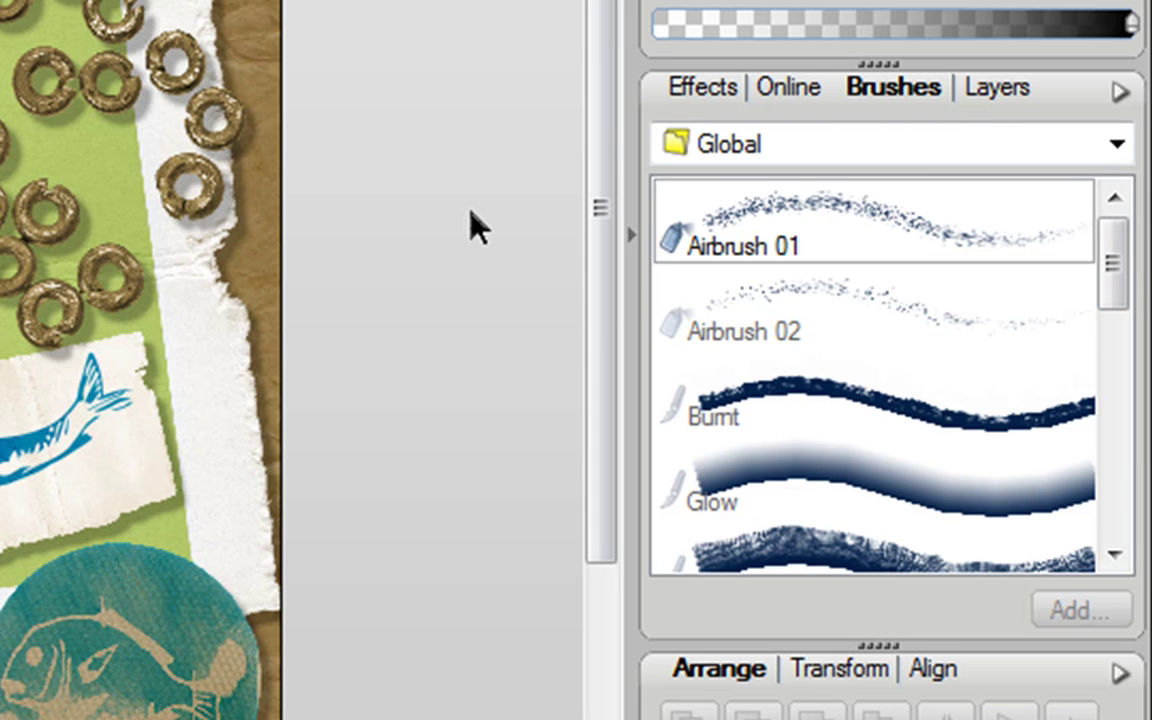
{"action": "left_click_drag", "start_coordinate": [1114, 262], "coordinate": [1111, 355]}
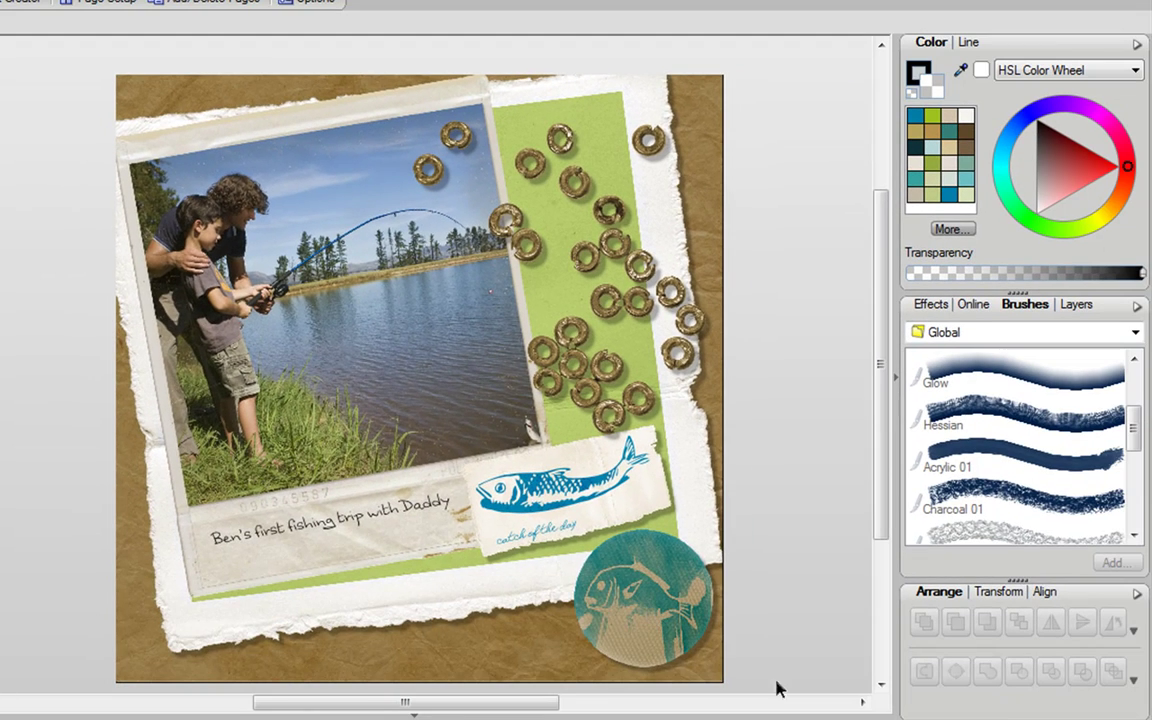
Zoom in on the round fish stamp and outline it with the Stitching - Default 01 brush.
{"action": "left_click_drag", "start_coordinate": [507, 478], "coordinate": [700, 645]}
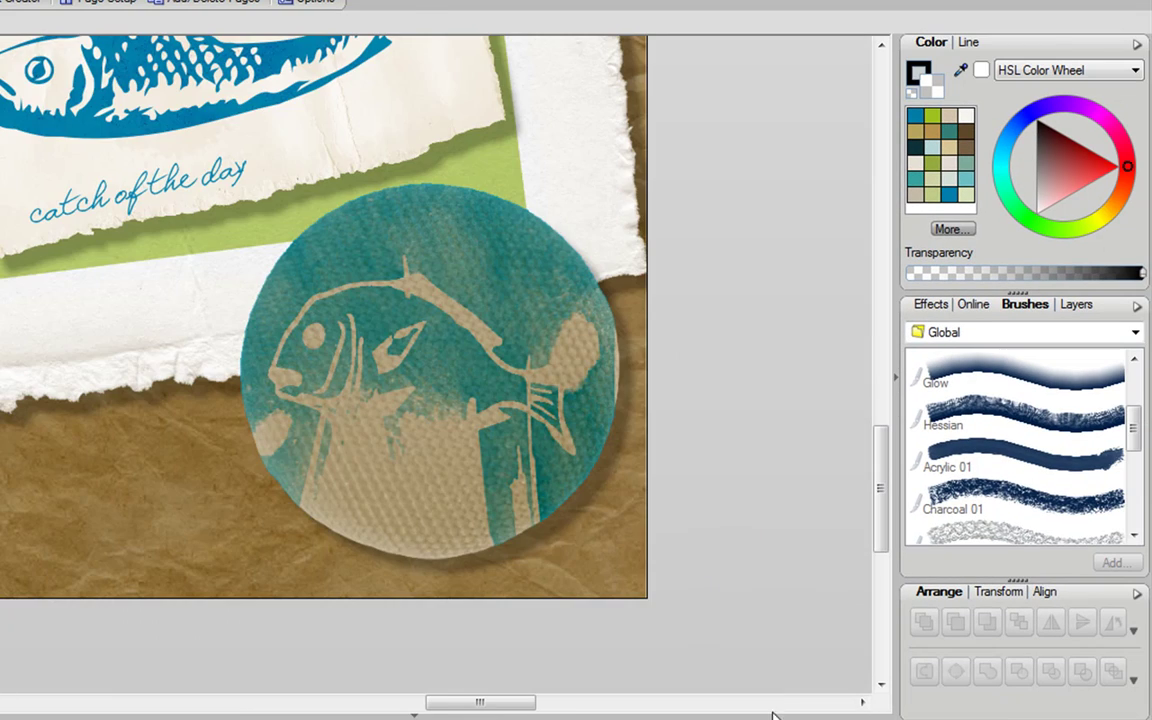
{"action": "left_click", "coordinate": [478, 330]}
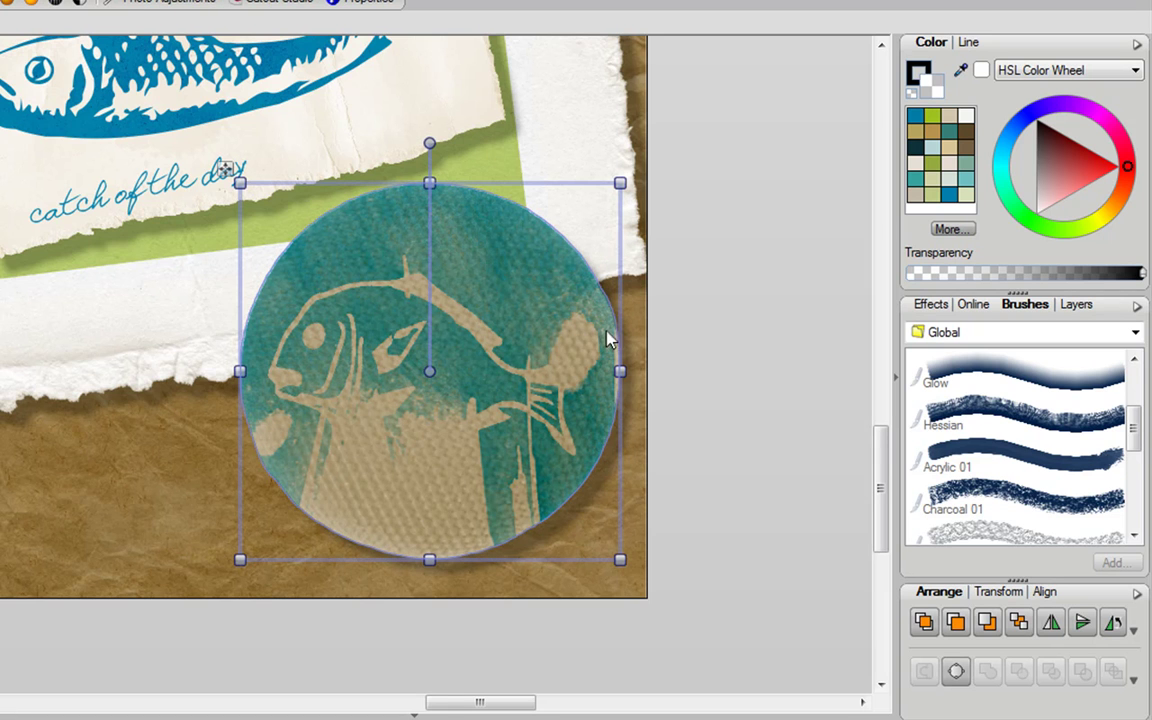
{"action": "scroll", "coordinate": [1140, 447], "scroll_direction": "down", "scroll_amount": 1}
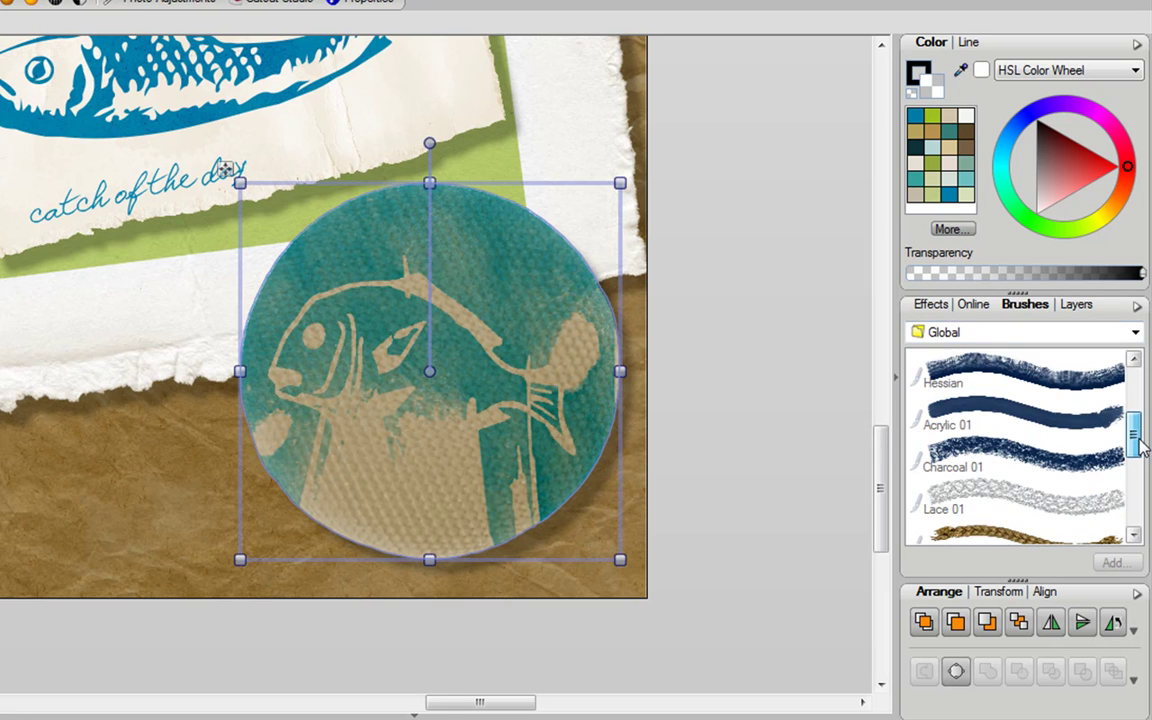
{"action": "left_click_drag", "start_coordinate": [1140, 447], "coordinate": [1134, 498]}
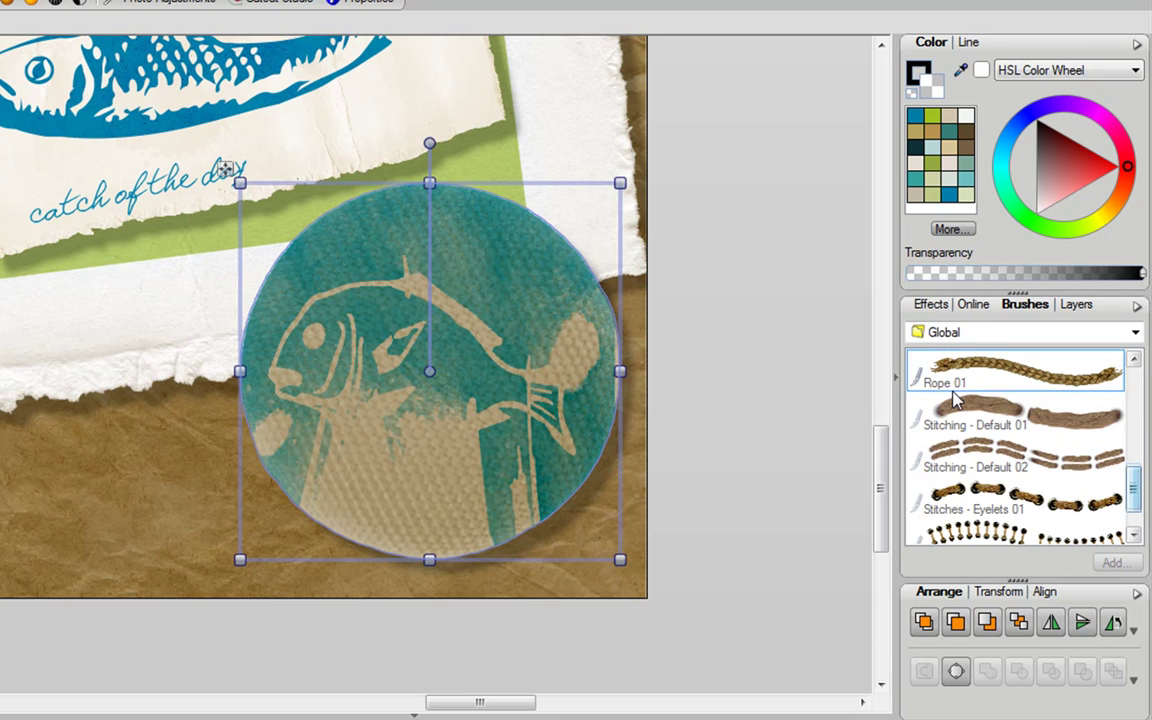
{"action": "left_click", "coordinate": [970, 412]}
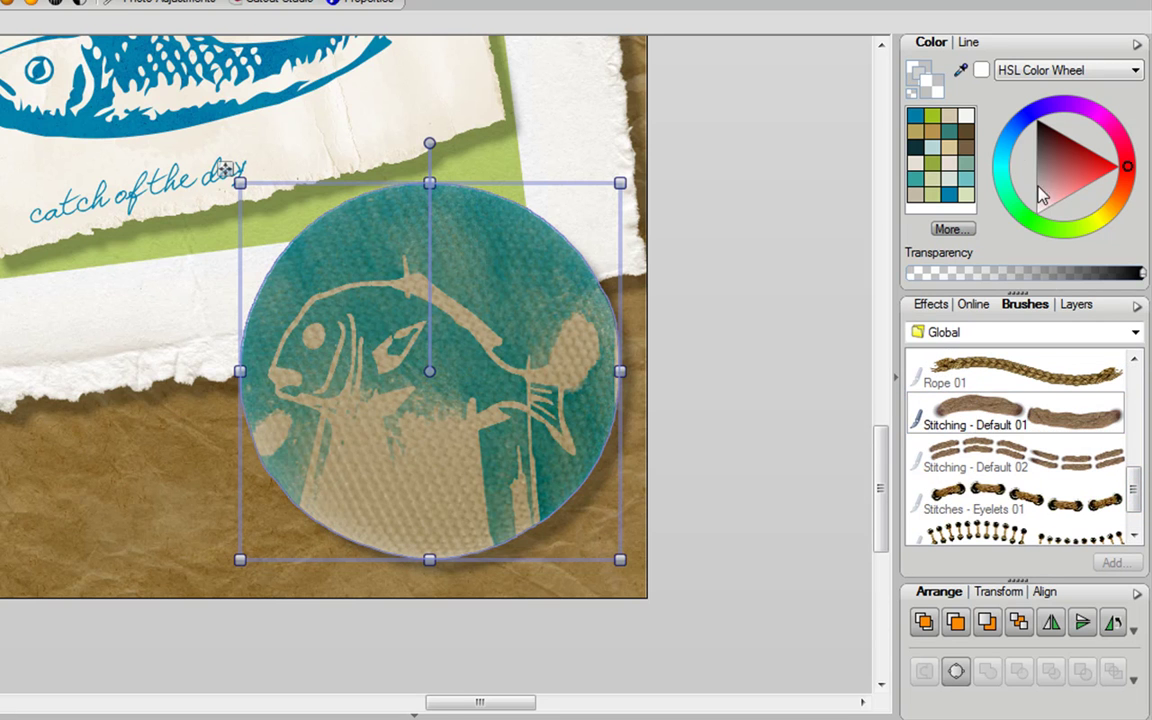
{"action": "left_click", "coordinate": [963, 42]}
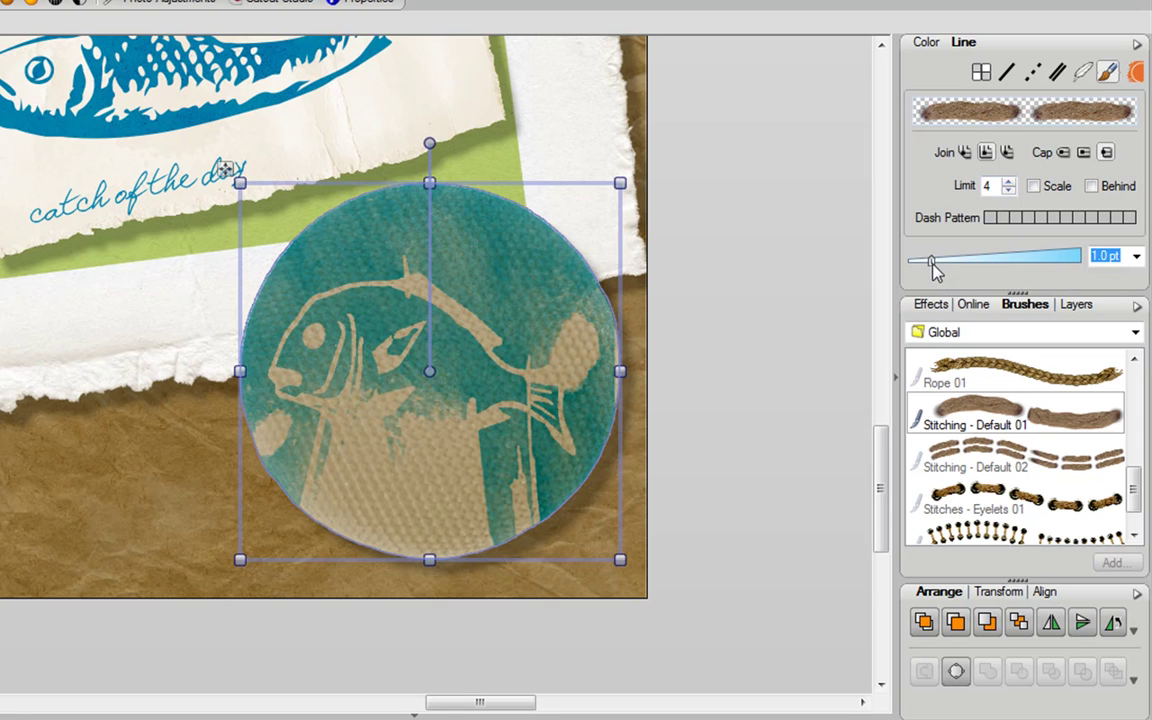
Widen the stitched border to 11.5 pt and colour it teal.
{"action": "left_click_drag", "start_coordinate": [931, 262], "coordinate": [1000, 266]}
{"action": "left_click", "coordinate": [930, 42]}
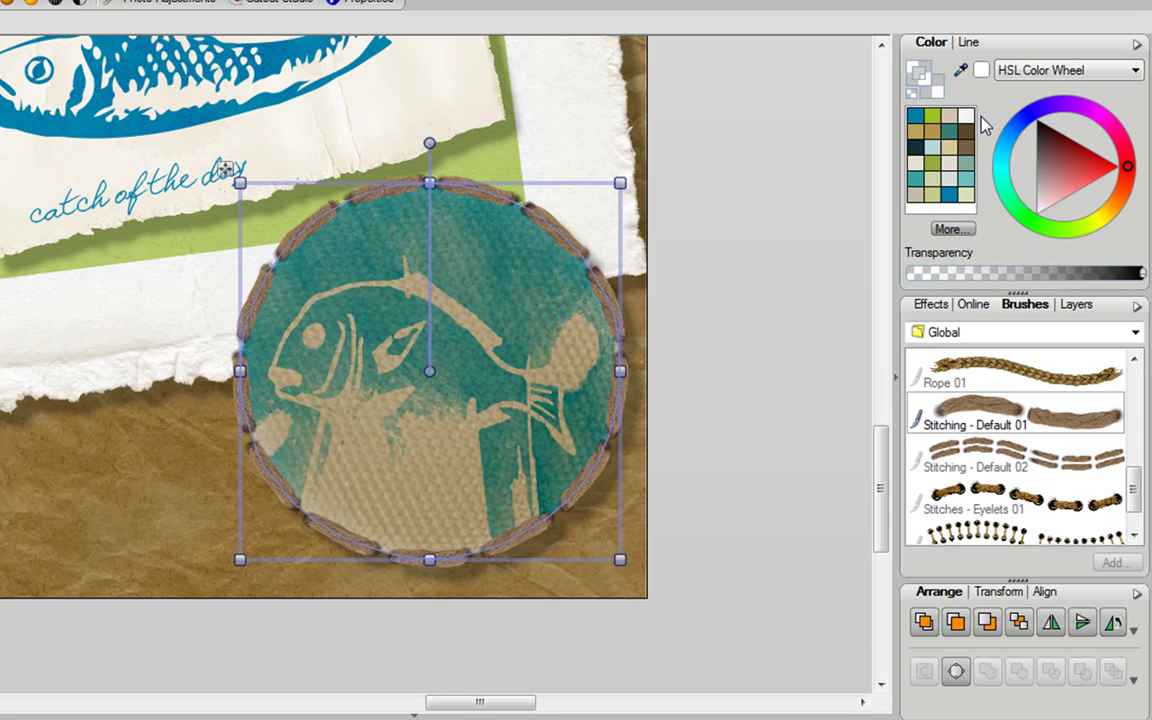
{"action": "left_click", "coordinate": [968, 163]}
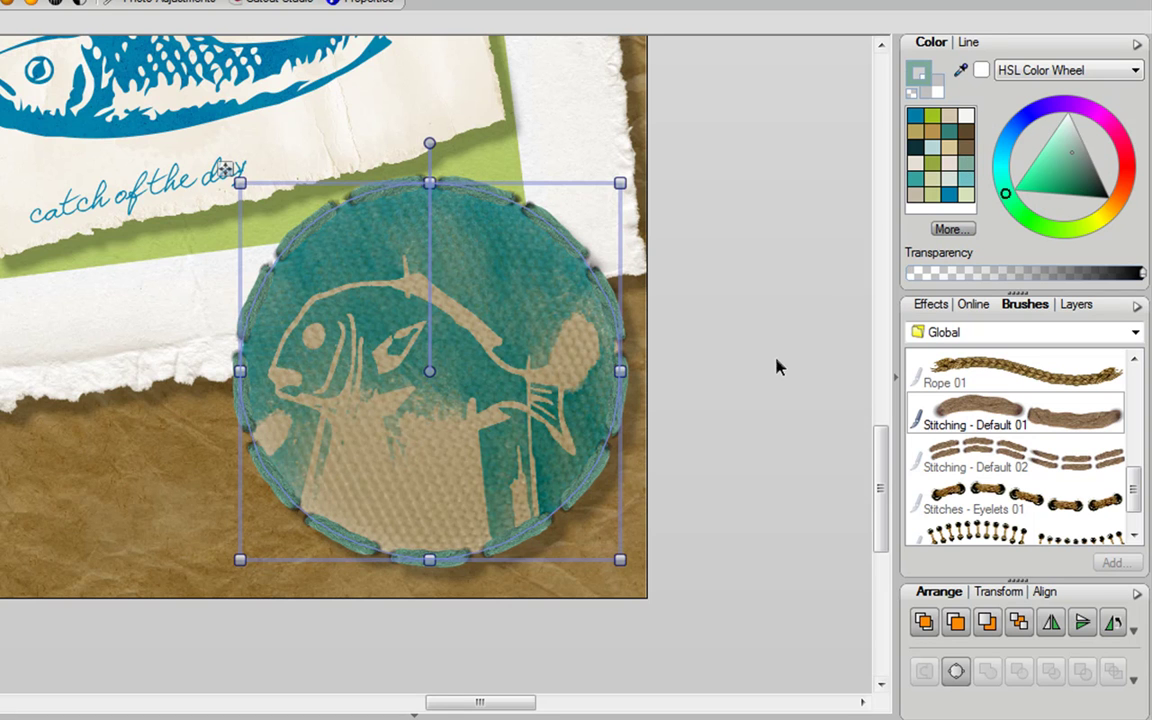
{"action": "left_click", "coordinate": [788, 430]}
{"action": "scroll", "coordinate": [745, 208], "scroll_direction": "down", "scroll_amount": 3}
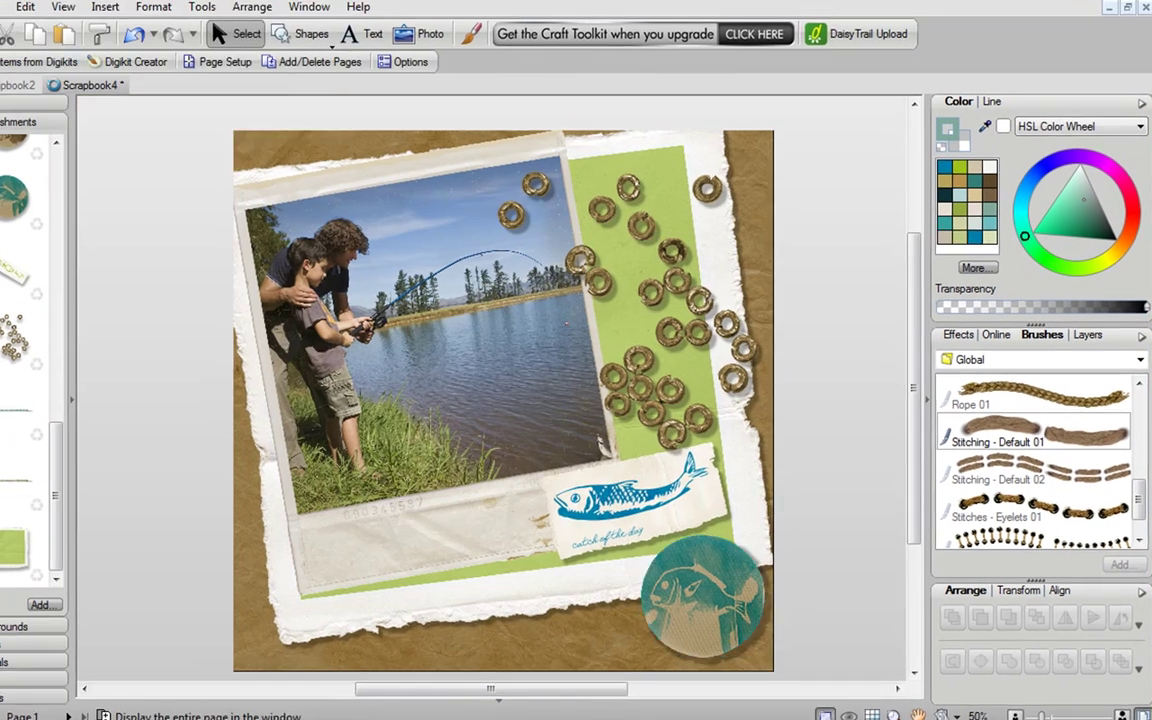